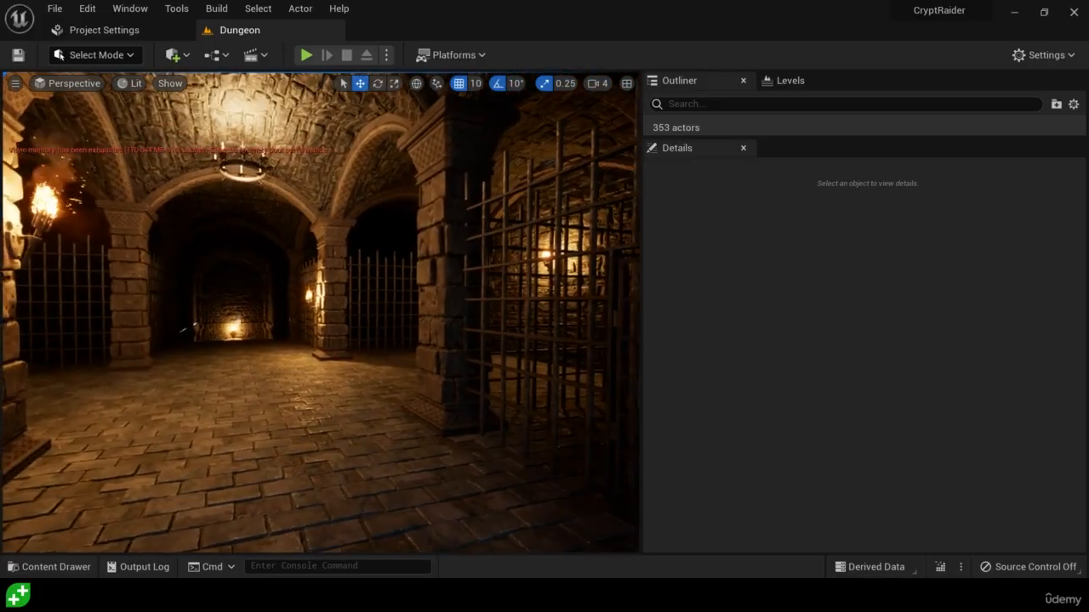
Select the loose actors SM_Edge_Stones7 through SM_Edge_Stones22 and move them into the Dungeon folder
right_click_drag(320, 312, 366, 342)
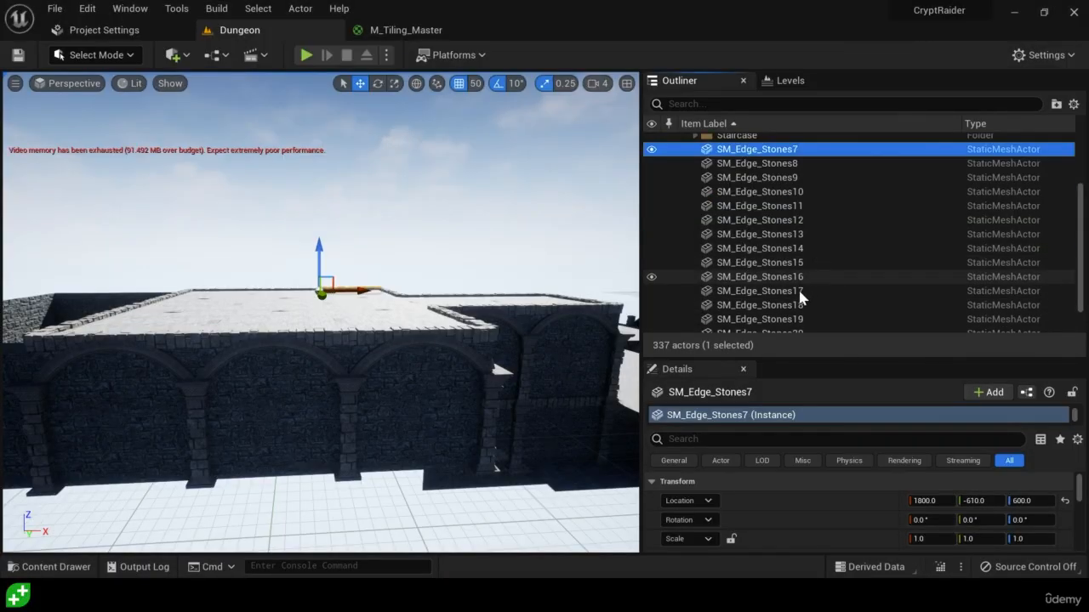
scroll(790, 299, "down", 1)
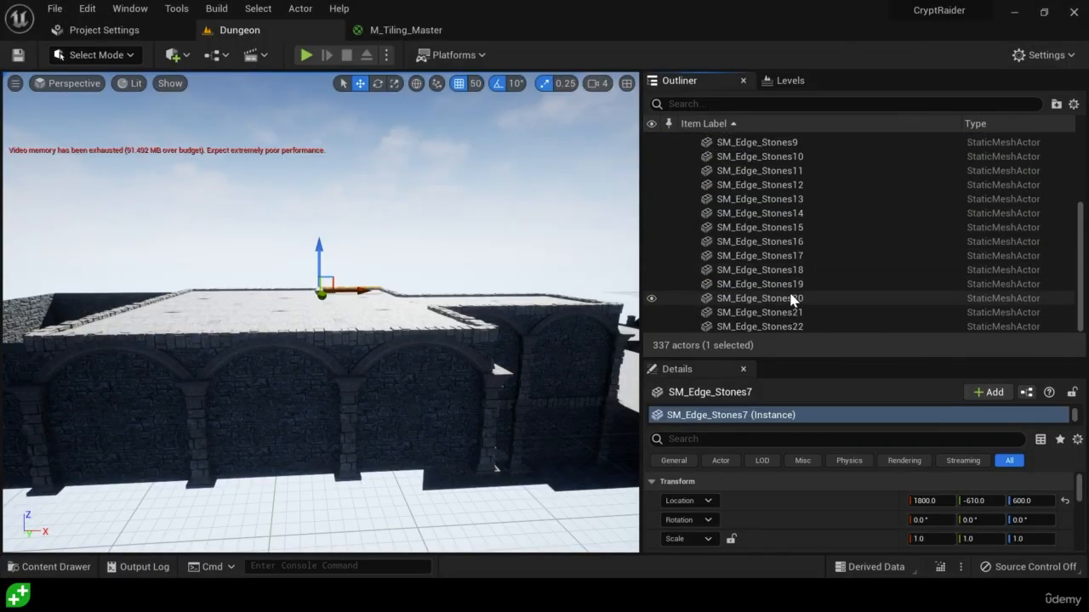
scroll(791, 297, "up", 4)
scroll(773, 270, "down", 5)
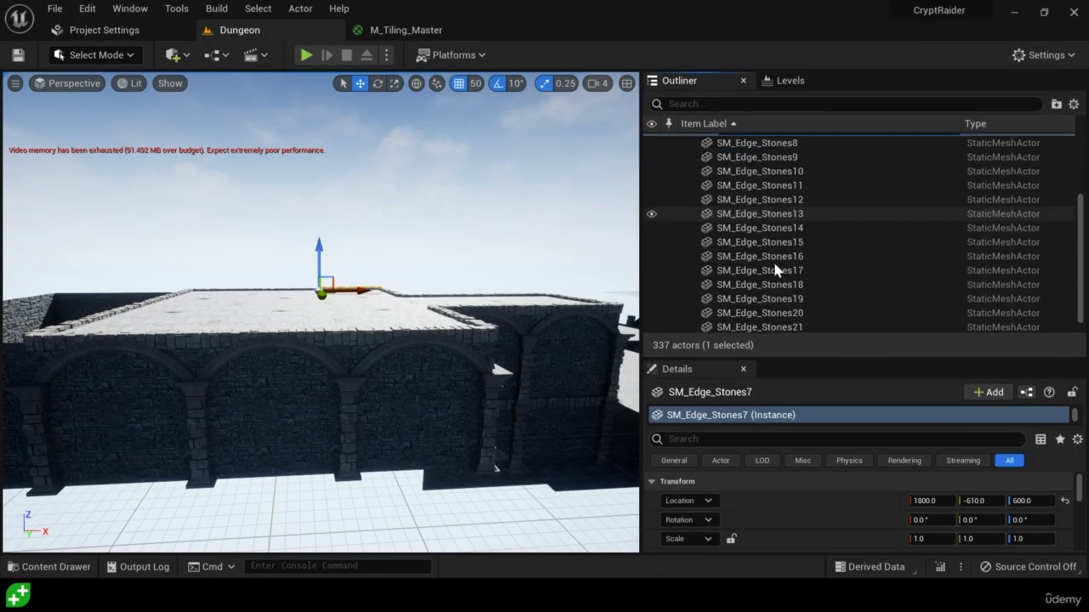
left_click(781, 330, "shift")
scroll(791, 321, "up", 3)
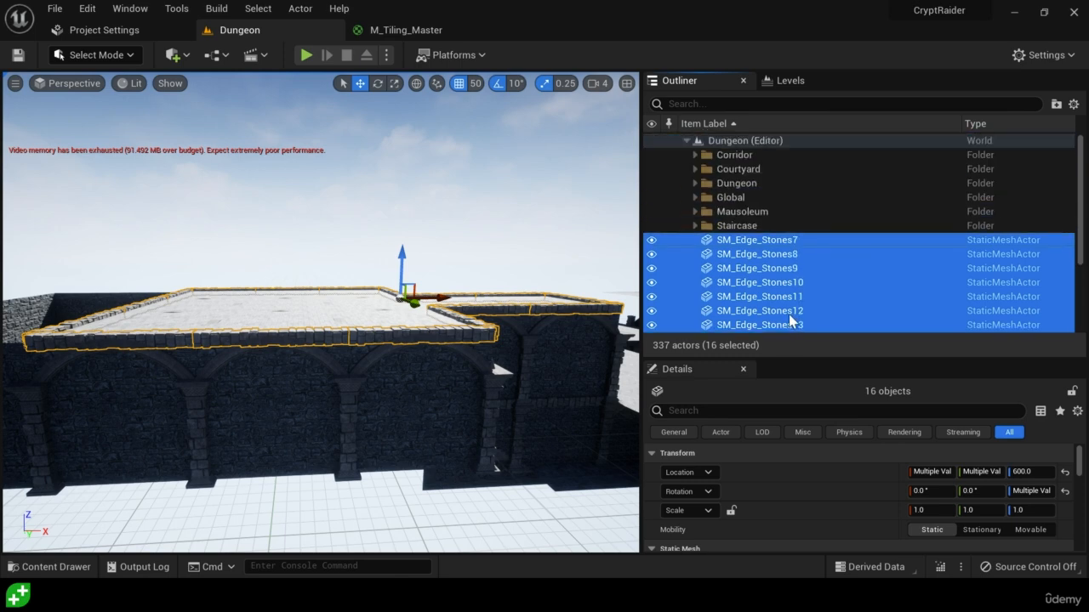
left_click_drag(740, 244, 747, 185)
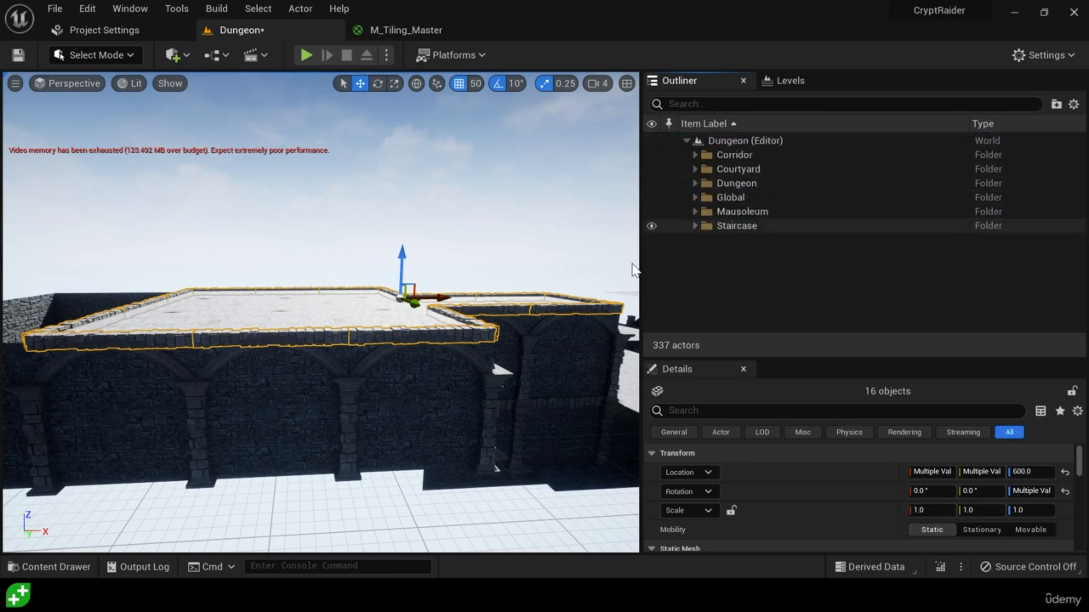
Hide and reshow the Dungeon folder's actors, and examine the unlit interior of the dungeon
left_click(652, 184)
left_click(651, 184)
key("a")
mouse_move(446, 442)
right_mouse_down()
mouse_move(617, 466)
mouse_move(607, 471)
mouse_move(621, 454)
mouse_move(602, 449)
mouse_move(617, 415)
mouse_move(609, 436)
mouse_move(437, 455)
mouse_move(438, 445)
right_mouse_up()
key("w")
key("q")
key("s")
key("w")
key("s")
key("w")
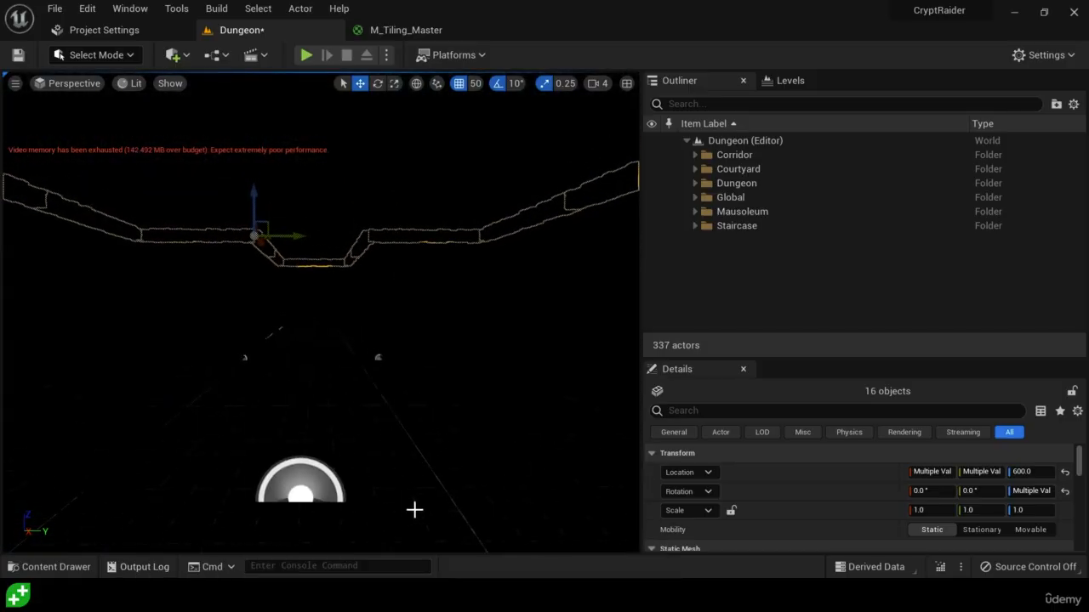
Search the MedievalDungeon content for "bp torch" and place BP_Torch on a stone pillar inside the dungeon at about X 1250, Y 50, Z 250
key("ctrl+space")
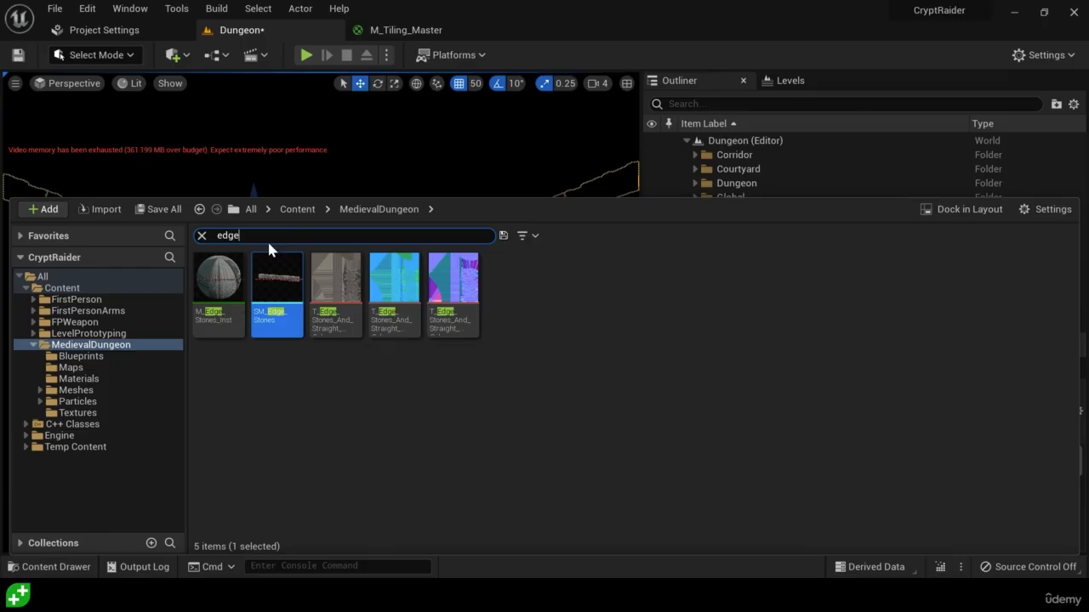
key("BackSpace")
key("BackSpace")
key("BackSpace")
key("BackSpace")
type("bp")
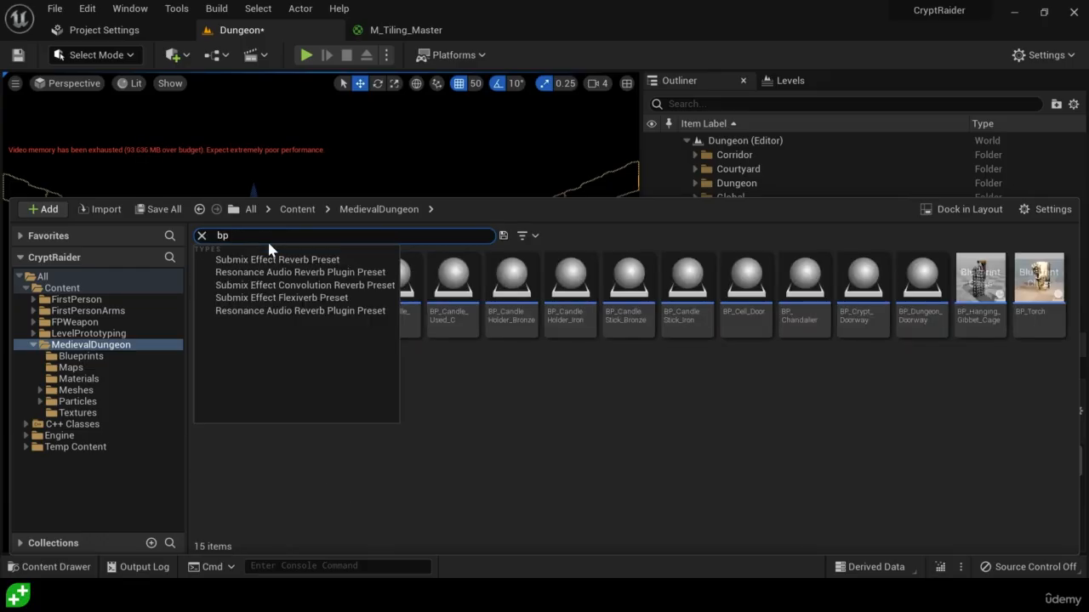
type(" torch")
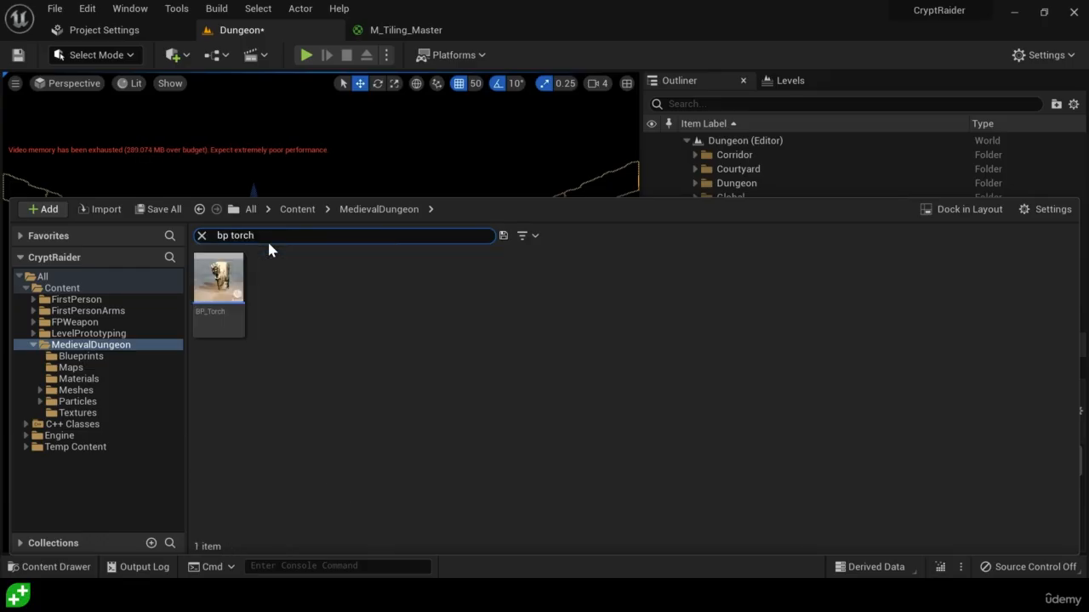
left_click(223, 306)
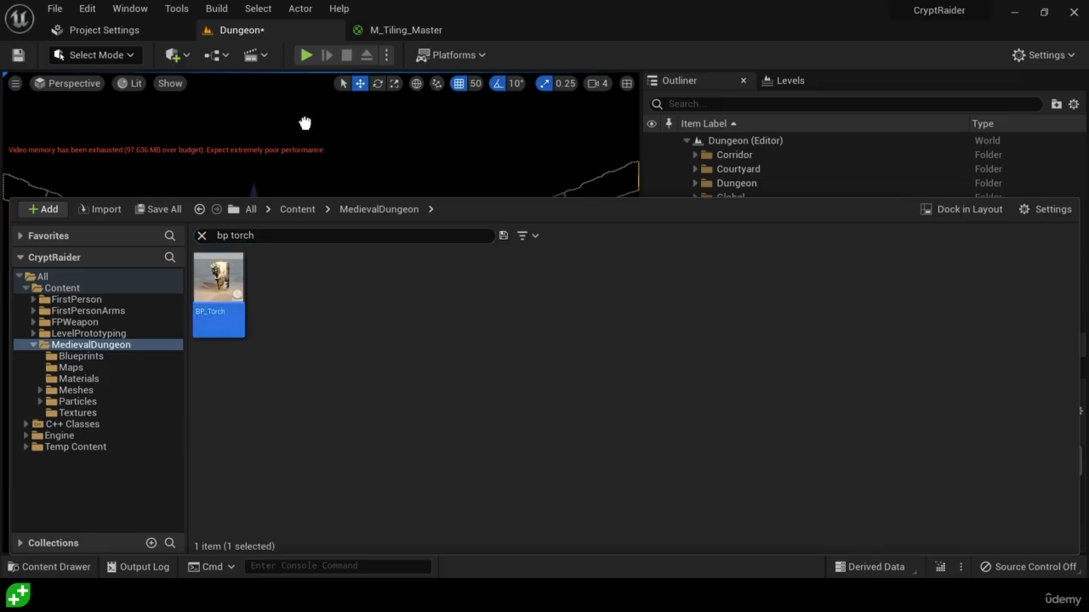
left_click_drag(305, 123, 342, 182)
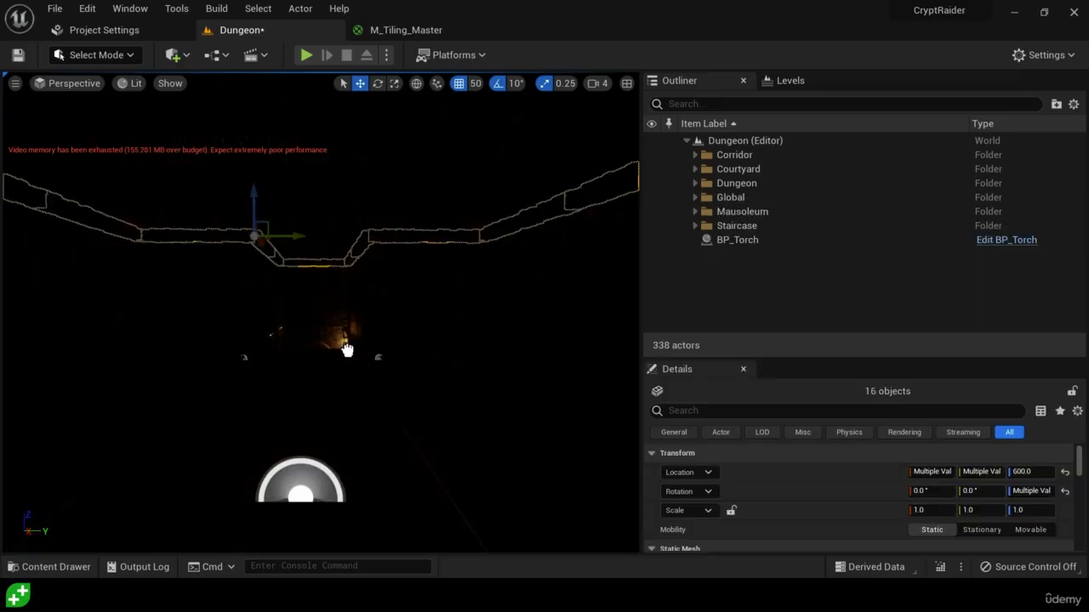
left_click_drag(347, 350, 183, 327)
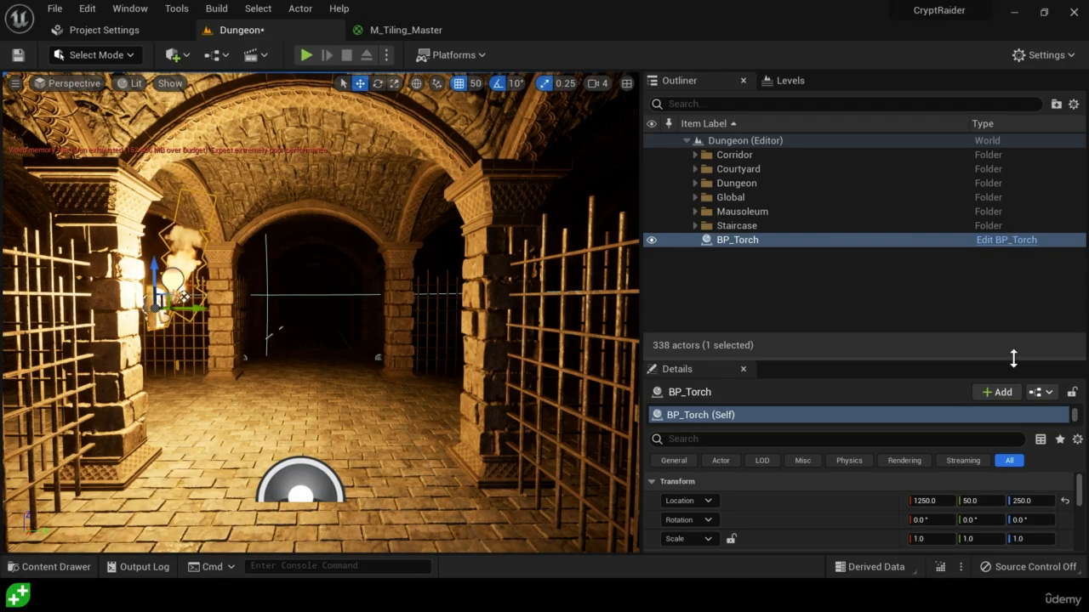
Create a child Blueprint class of BP_Torch named BP_Torch_Dungeon, saved in the Content folder
left_click_drag(1013, 356, 1014, 262)
left_click(1048, 293)
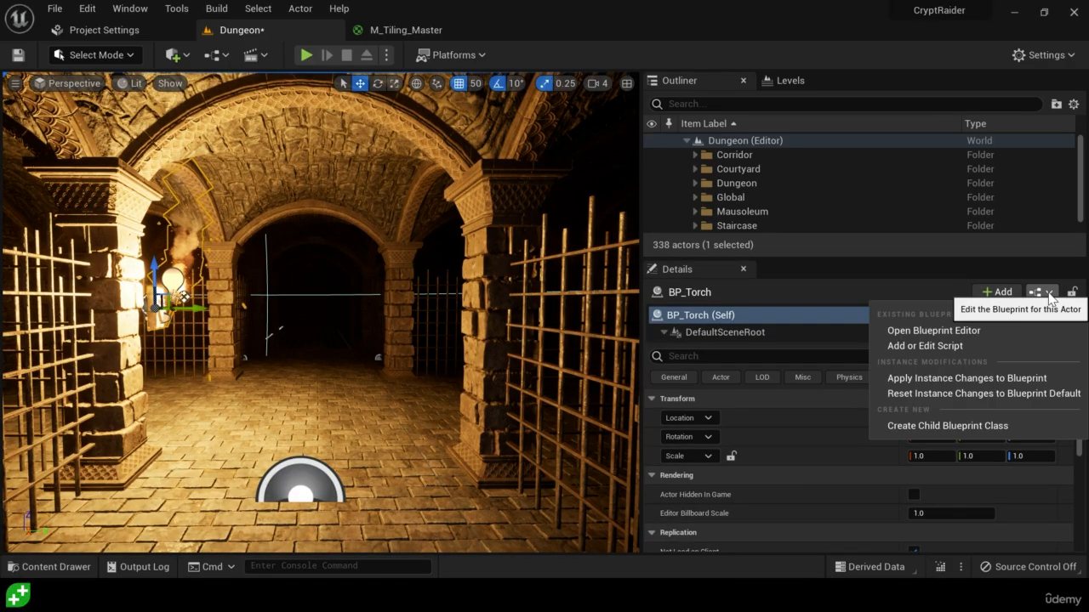
left_click(931, 426)
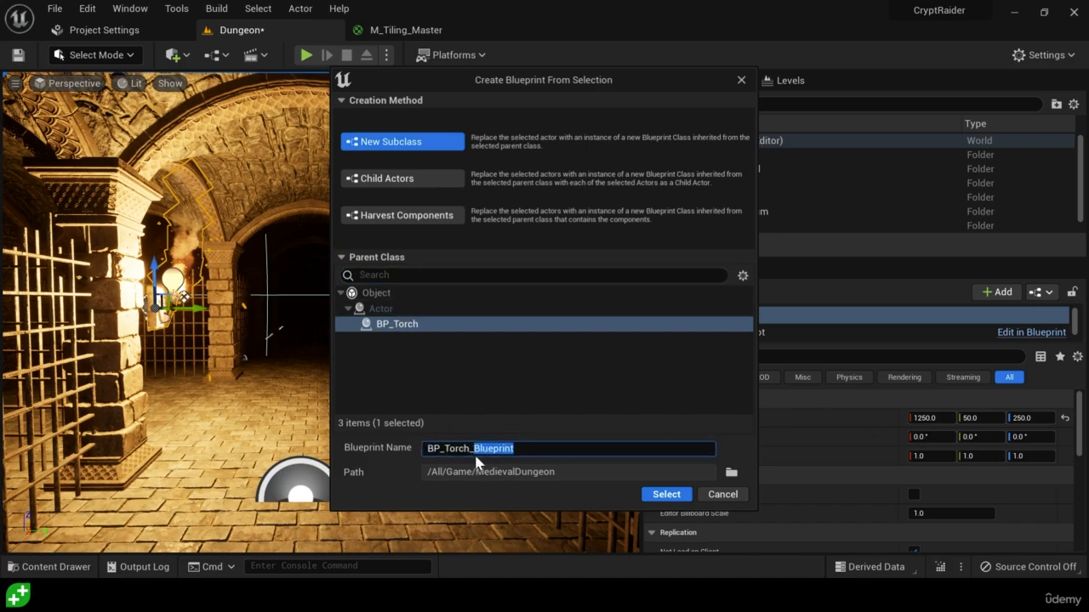
key("BackSpace")
type("Dungeon")
left_click(732, 475)
left_click(528, 212)
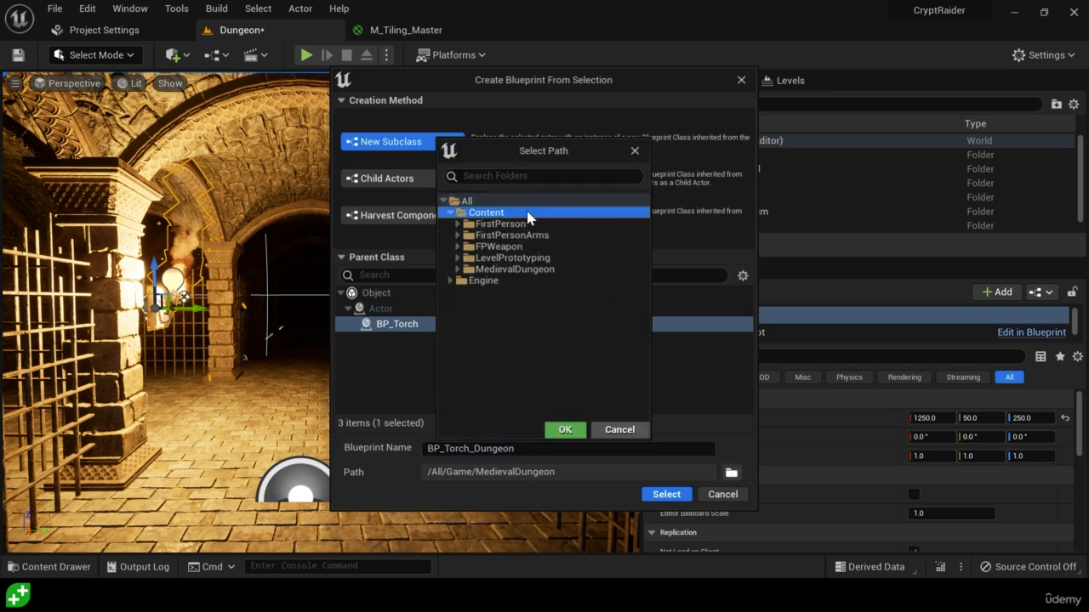
left_click(568, 430)
left_click(683, 497)
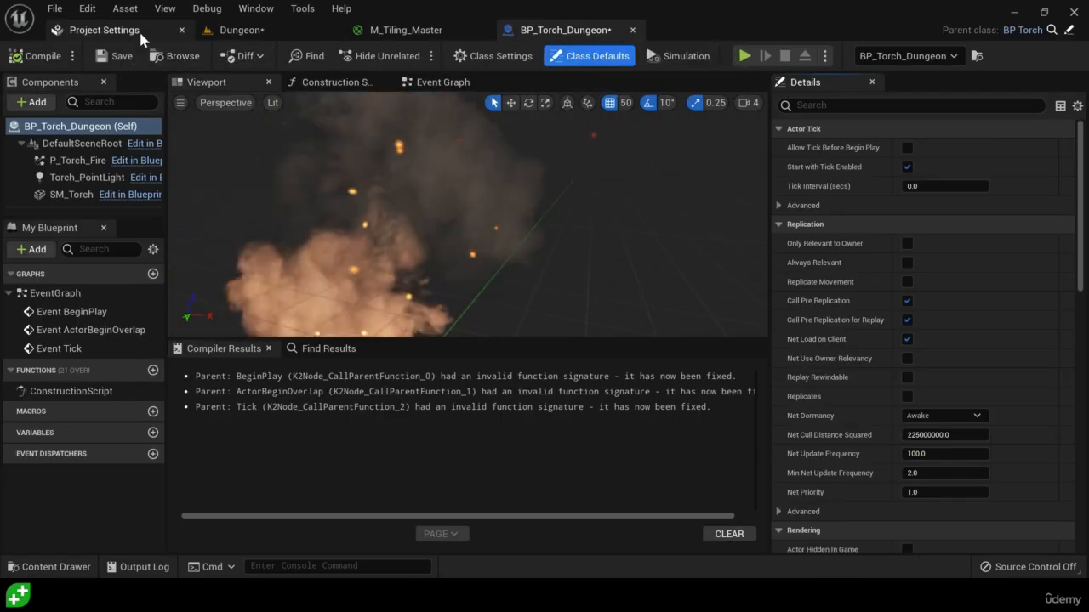
Return to the Dungeon level, set the grid snap to 10 and move the torch to about X 1200, Y 40 on the pillar
left_click(136, 29)
left_click(243, 30)
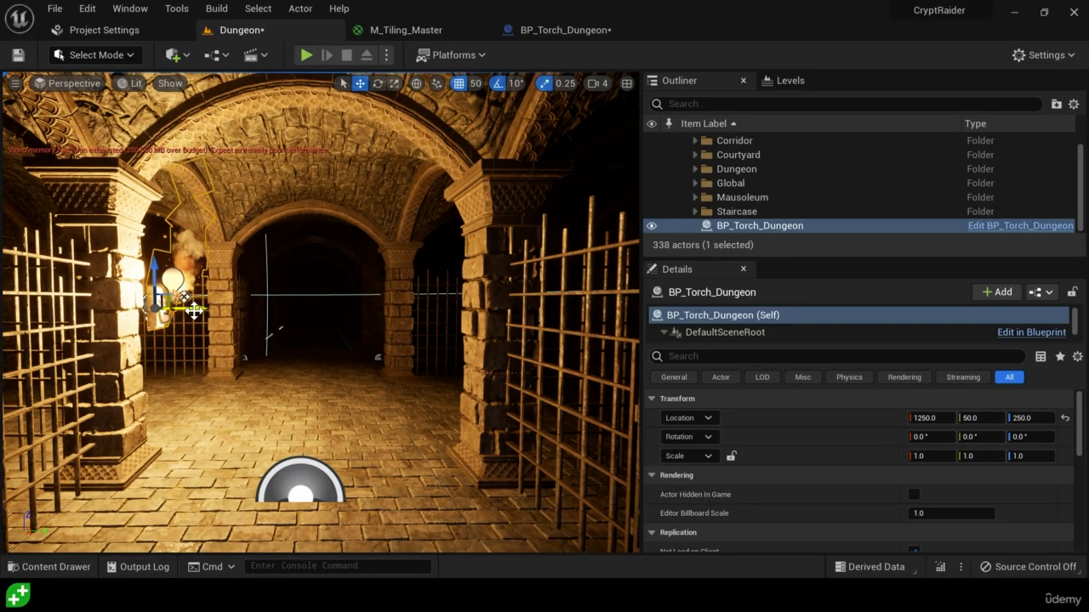
left_click(475, 84)
left_click(506, 166)
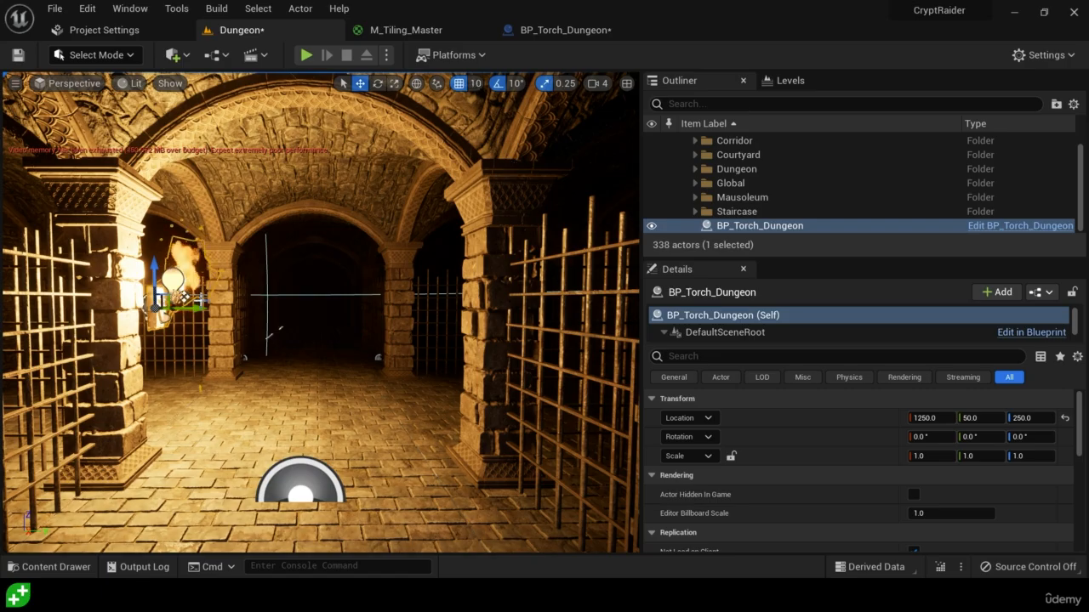
left_click_drag(178, 296, 160, 296)
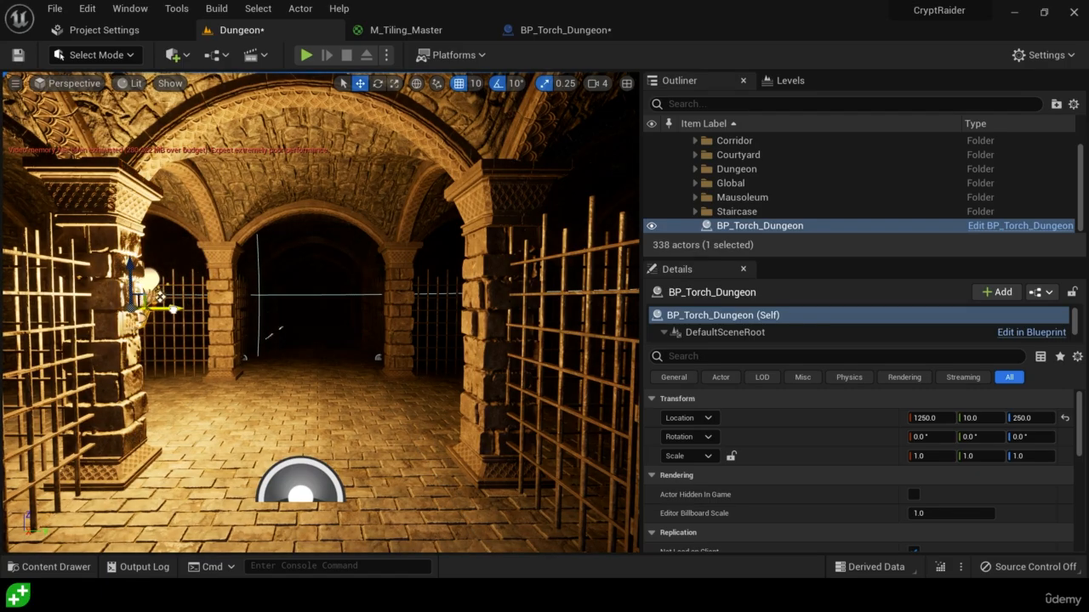
right_click_drag(179, 310, 132, 308)
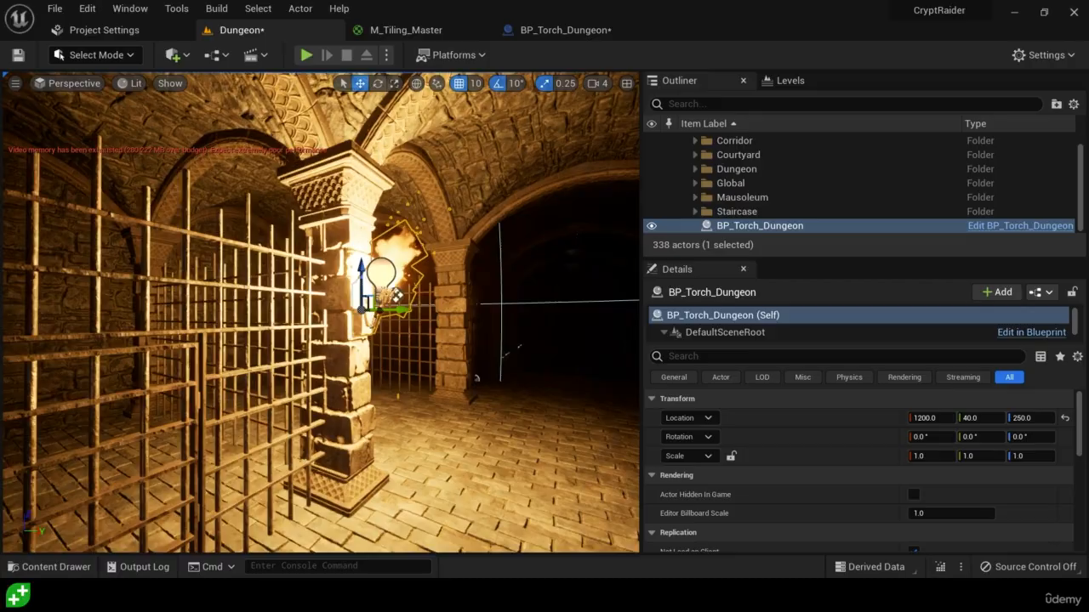
right_click_drag(320, 311, 315, 347)
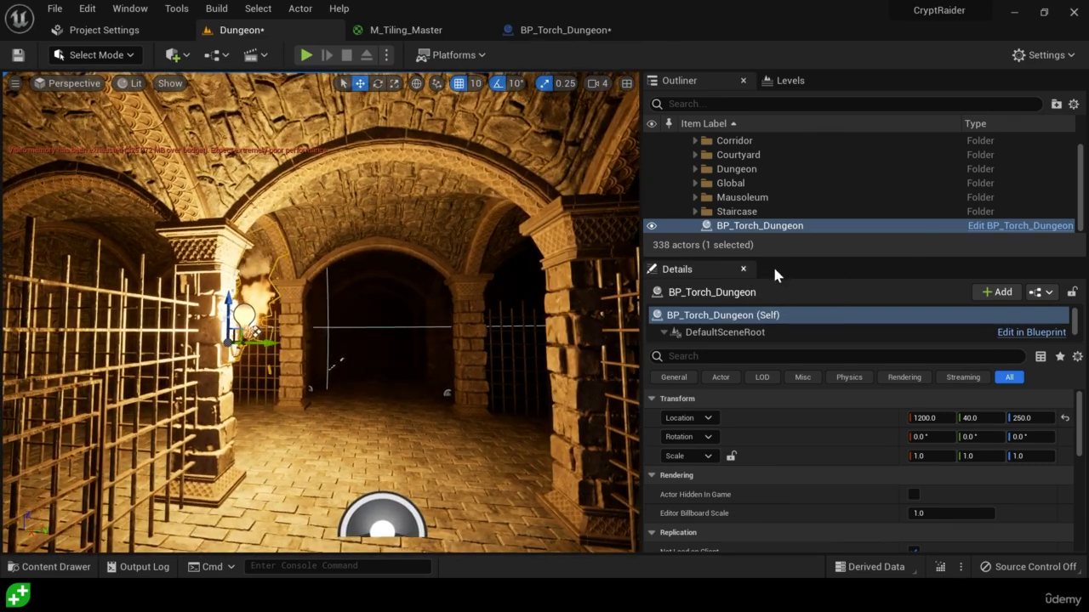
Enlarge the torch's component list and inspect its SM_Torch, Torch_PointLight and P_Torch_Fire components
left_click_drag(774, 260, 780, 138)
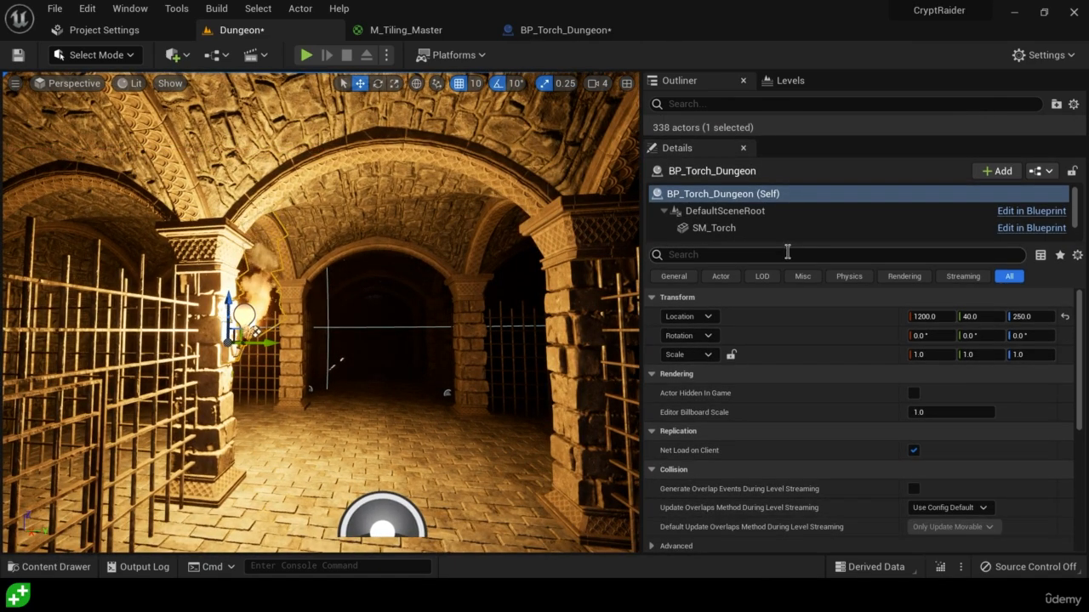
left_click_drag(795, 243, 789, 322)
left_click(703, 230)
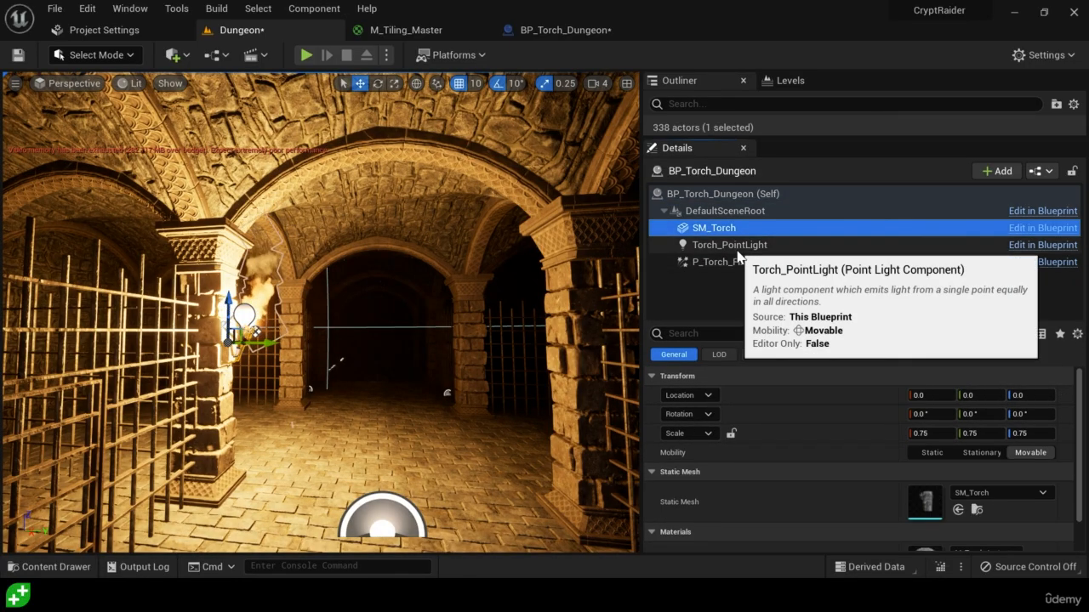
left_click(738, 248)
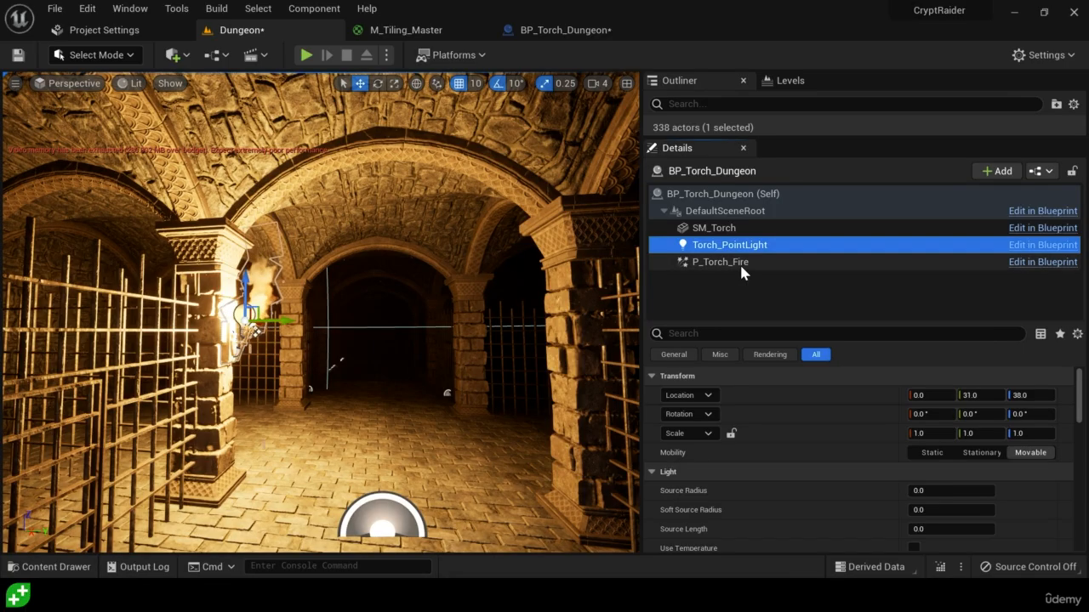
left_click(740, 263)
Enable Cast Shadows on the Torch_PointLight component and examine the lighting on the dungeon floor
left_click(738, 246)
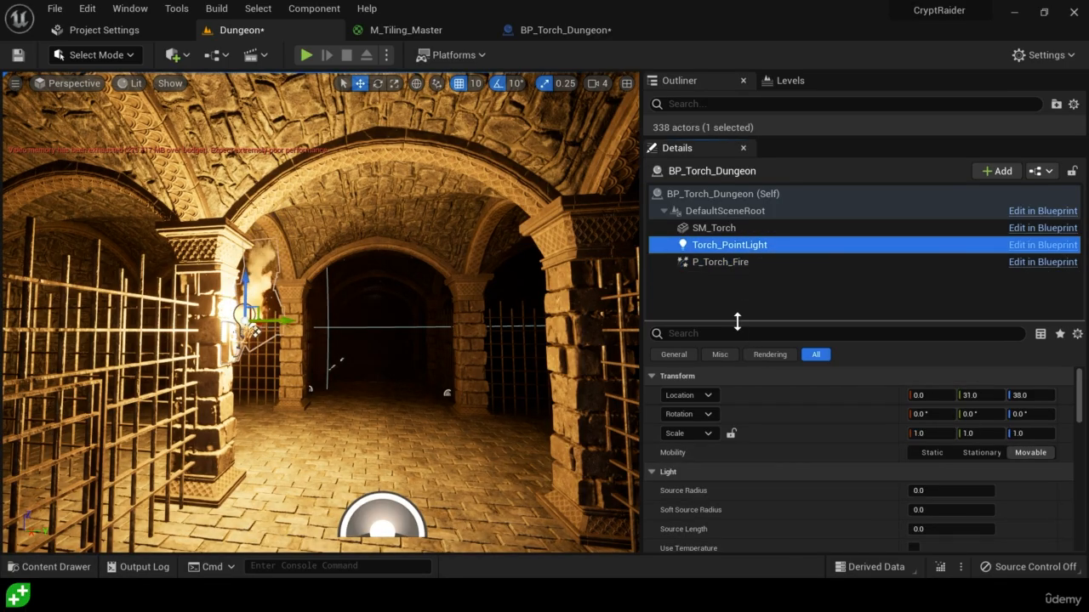
left_click_drag(758, 320, 759, 298)
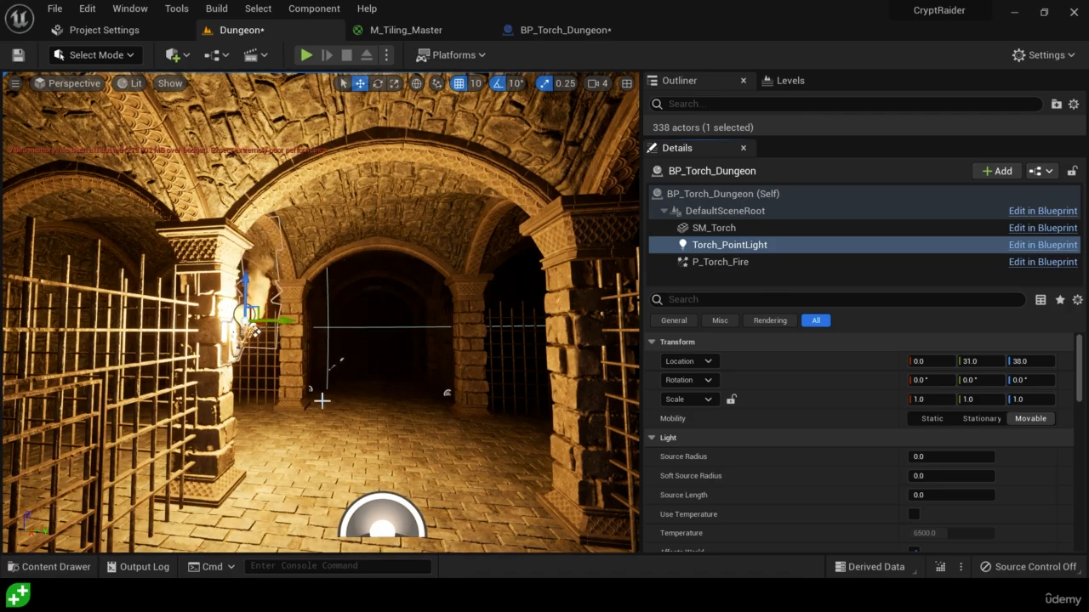
right_click_drag(335, 417, 451, 448)
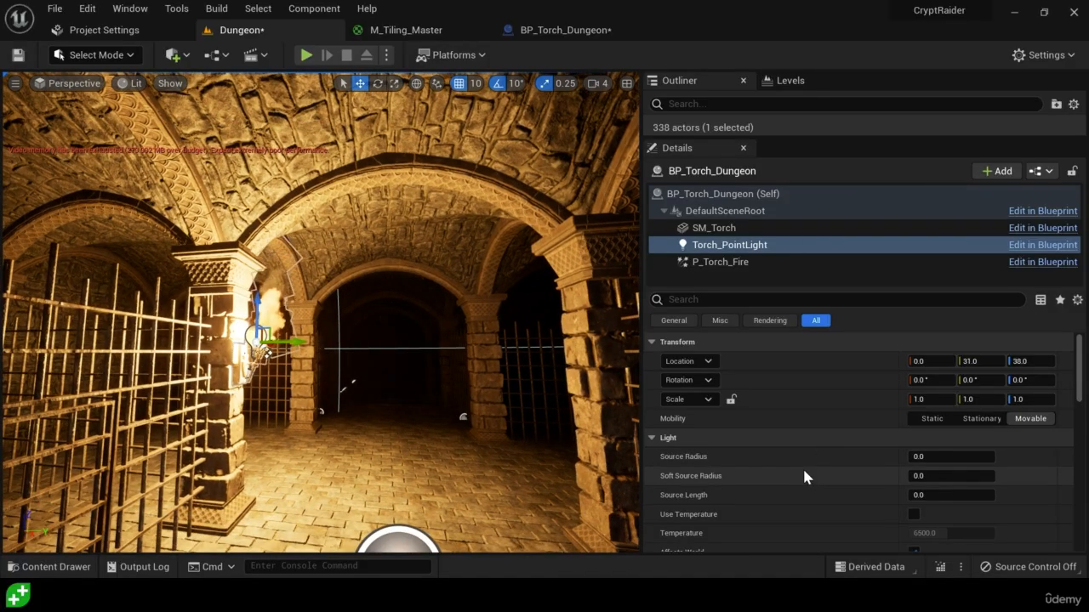
scroll(757, 417, "down", 3)
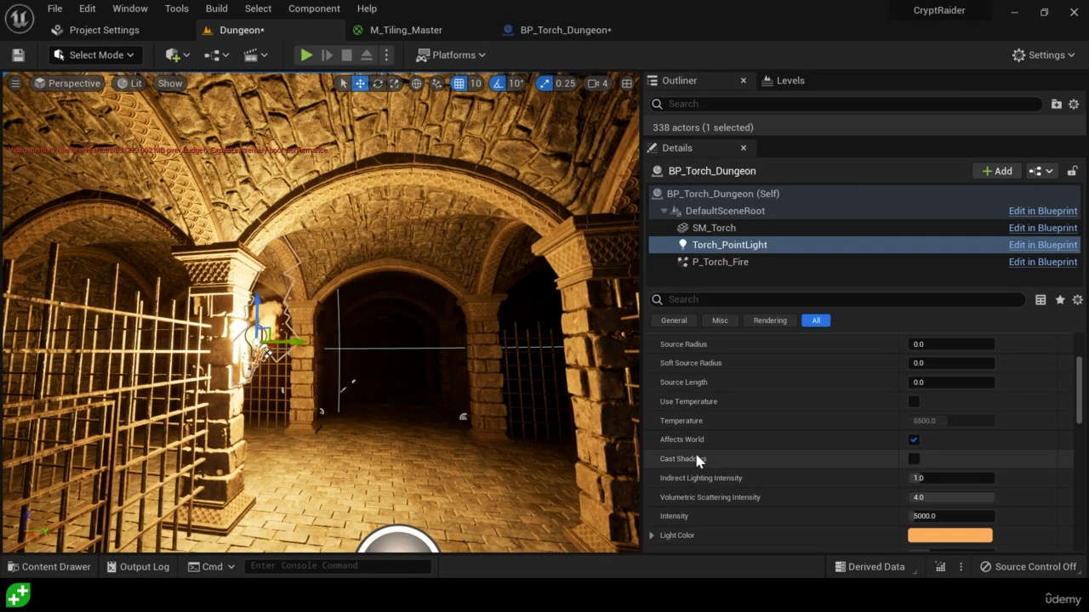
left_click(913, 460)
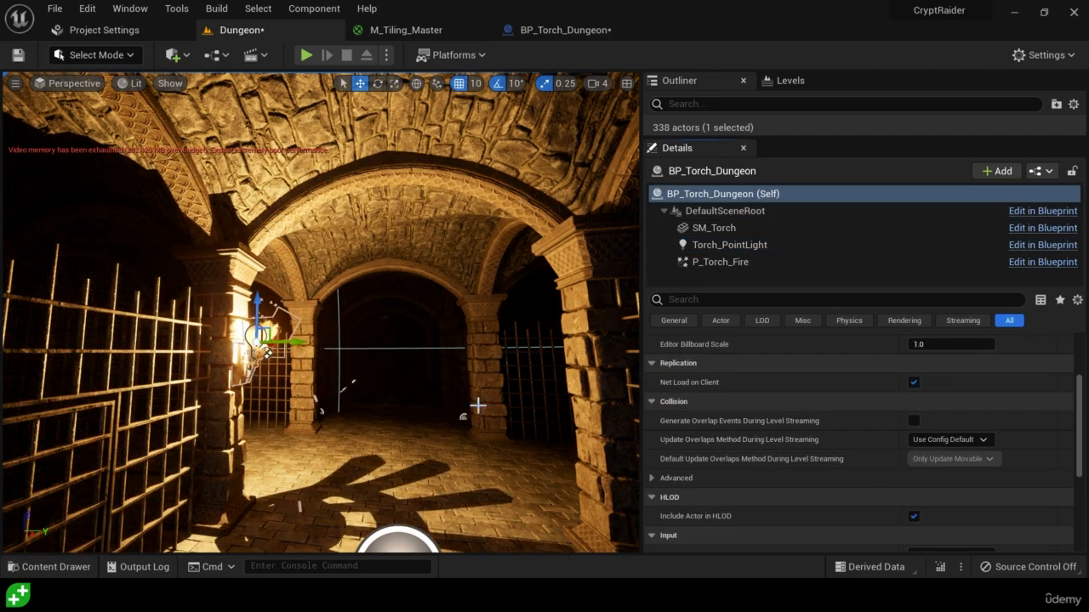
right_click_drag(478, 405, 419, 415)
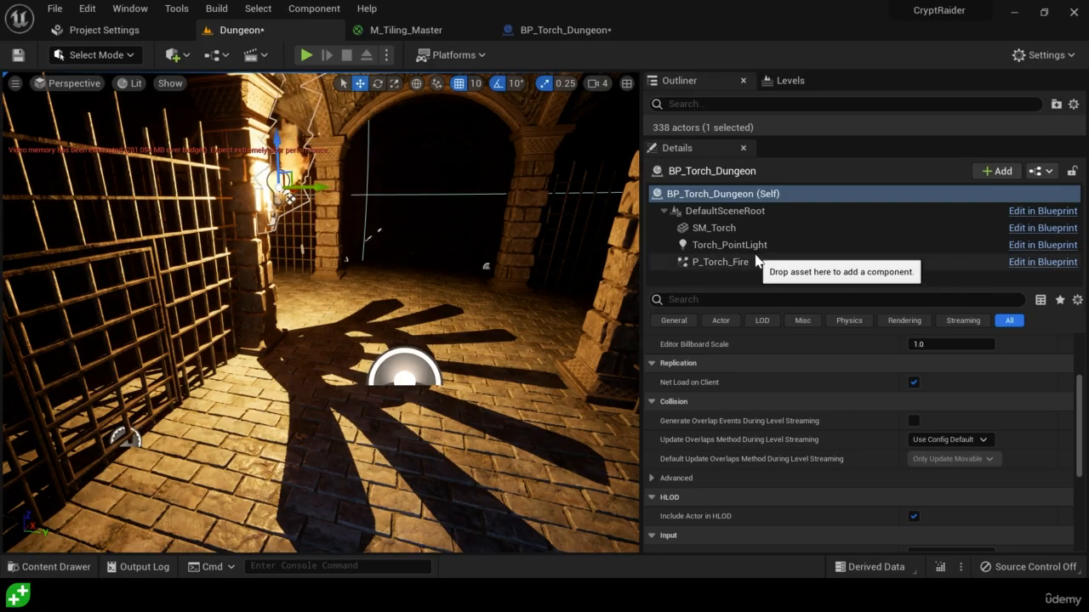
Filter the SM_Torch component's properties by "shadow" and turn off the torch mesh's shadow
left_click(751, 229)
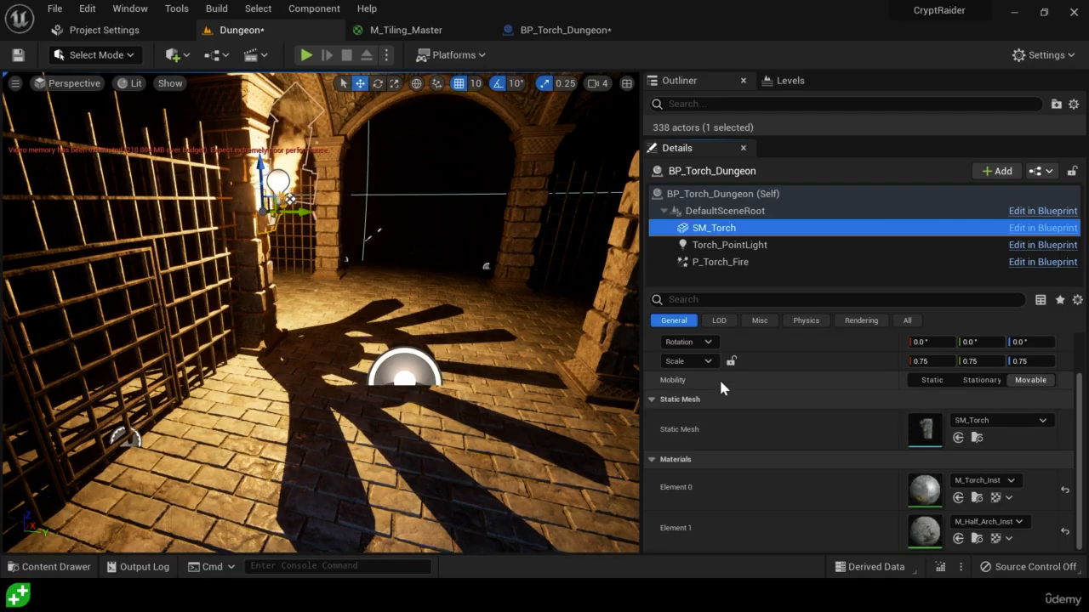
left_click(724, 299)
type("shadow")
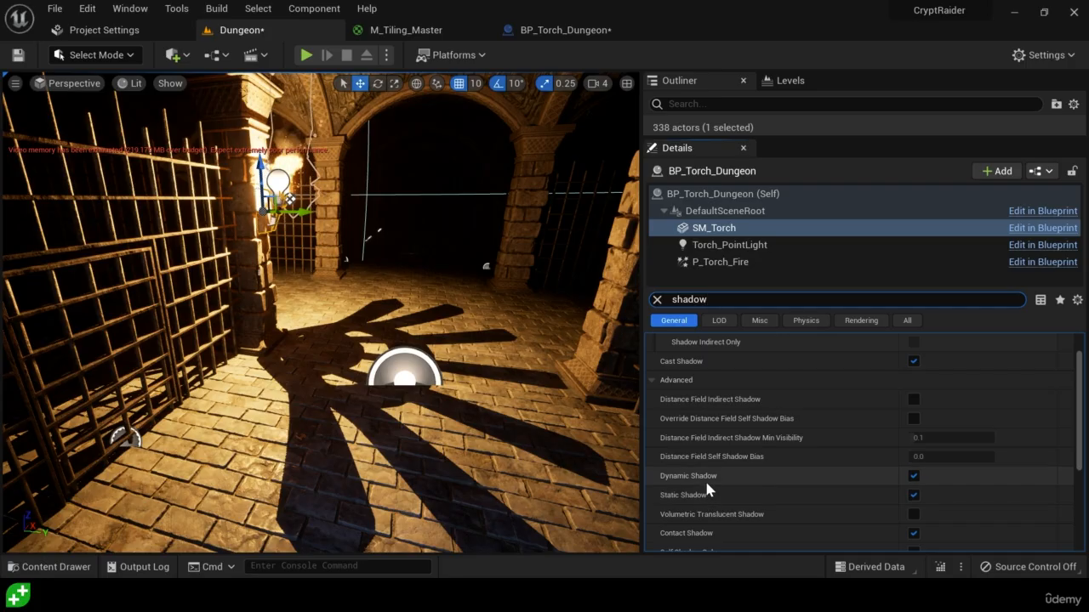
left_click(915, 495)
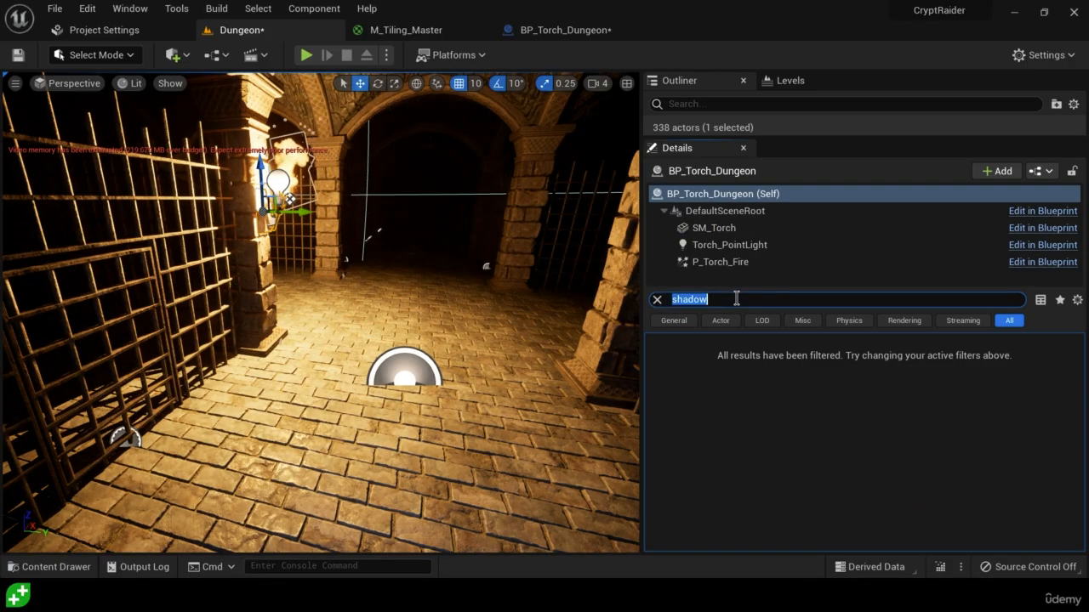
right_click_drag(447, 307, 337, 302)
key("s")
key("w")
Set the Intensity of the Torch_PointLight component to 500
left_click(706, 245)
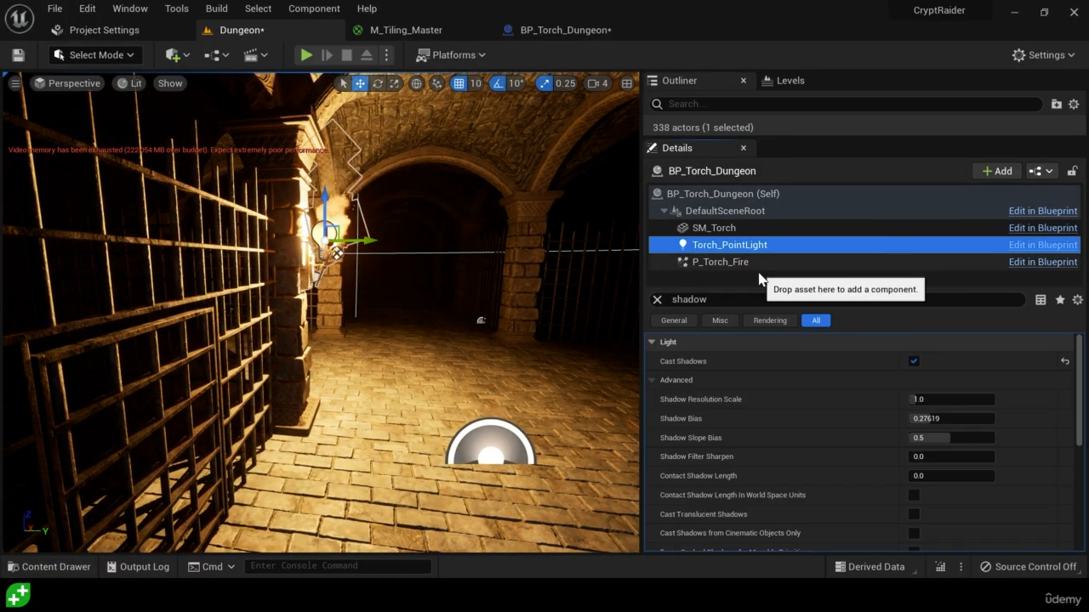
left_click(656, 300)
scroll(723, 447, "down", 5)
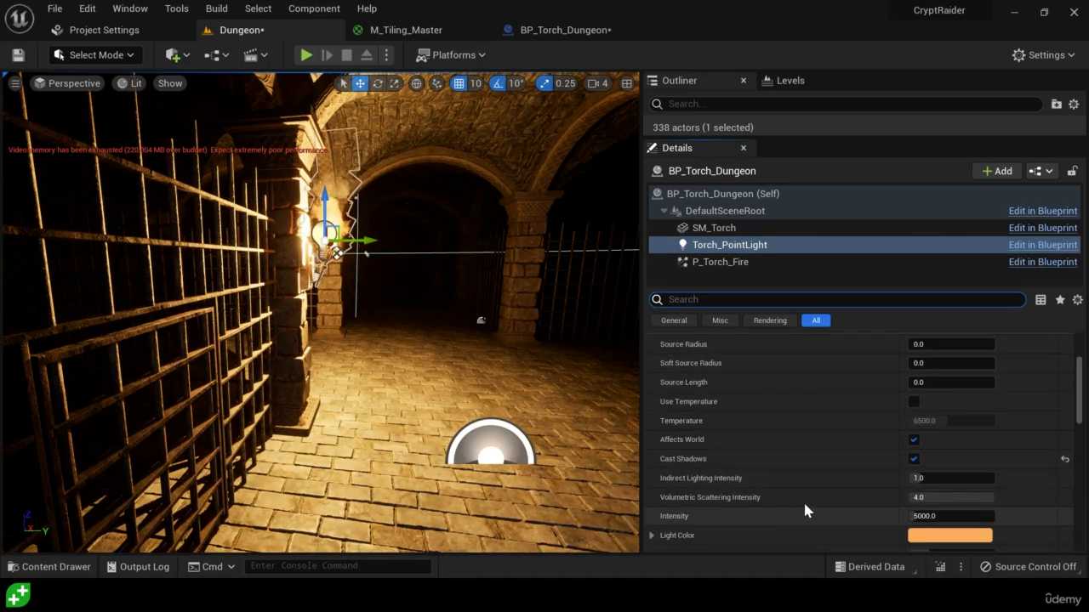
left_click(943, 516)
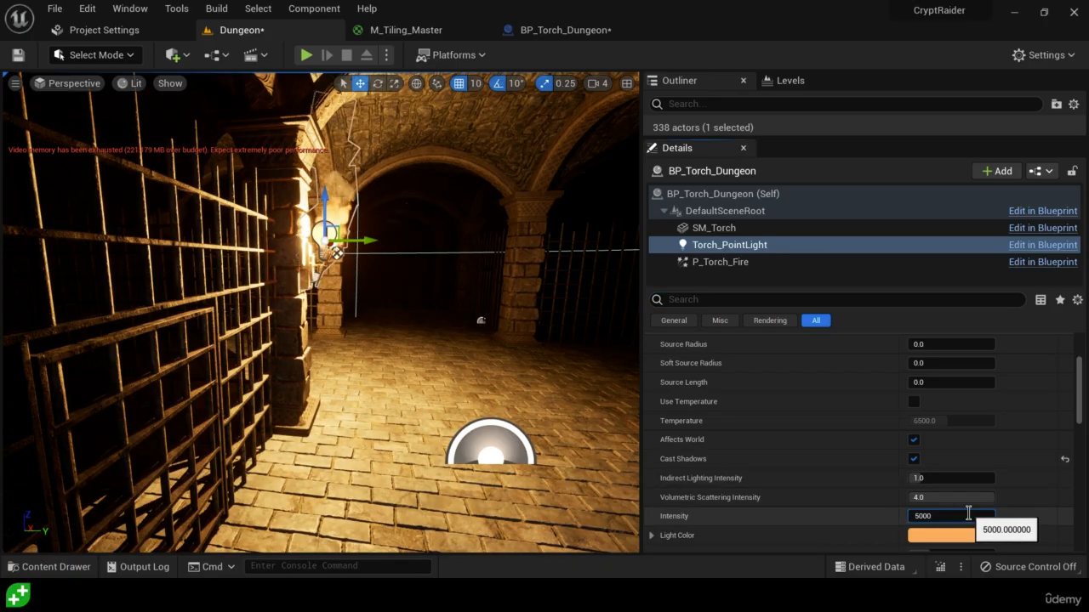
key("BackSpace")
key("Return")
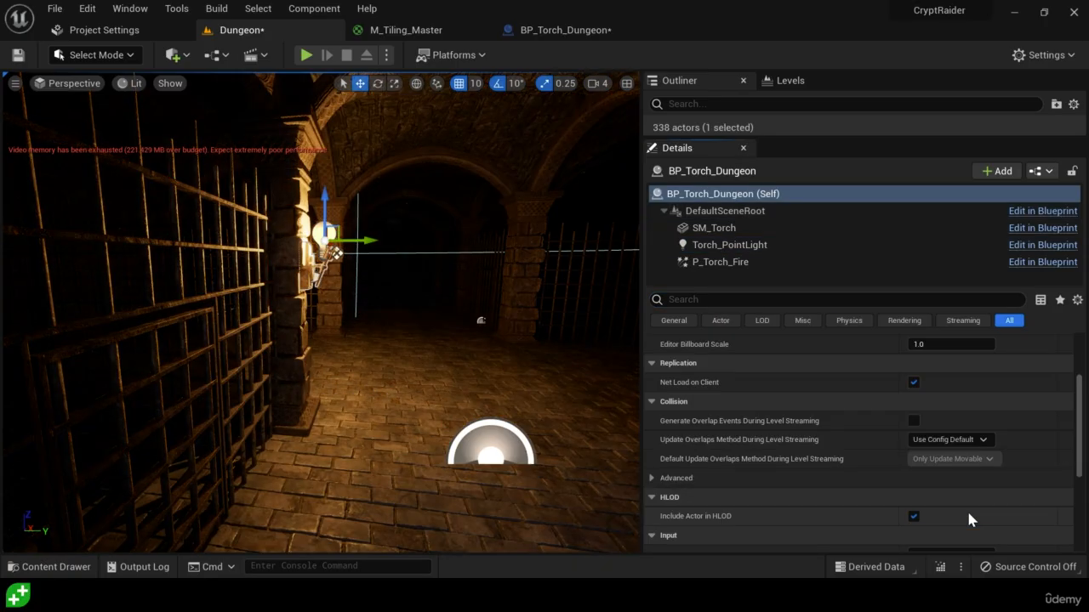
mouse_move(341, 313)
right_mouse_down()
mouse_move(459, 332)
mouse_move(392, 324)
mouse_move(497, 324)
mouse_move(238, 323)
mouse_move(474, 324)
mouse_move(349, 325)
right_mouse_up()
scroll(829, 435, "up", 1)
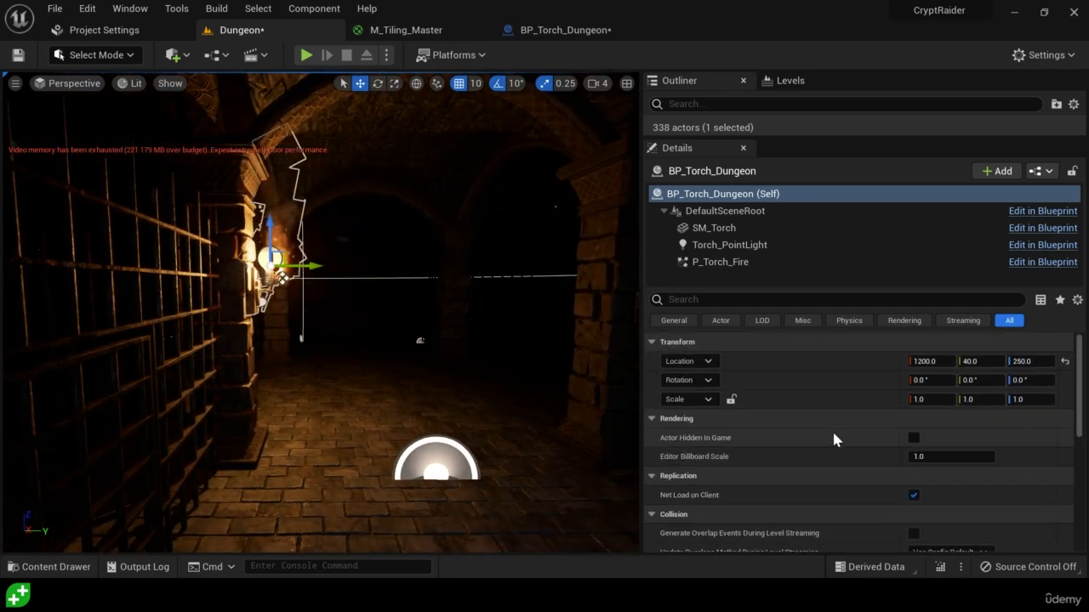
Reduce the Torch_PointLight component's Attenuation Radius to about 790, checking how the light falls off in the dark corridor
scroll(809, 428, "down", 3)
left_click(766, 250)
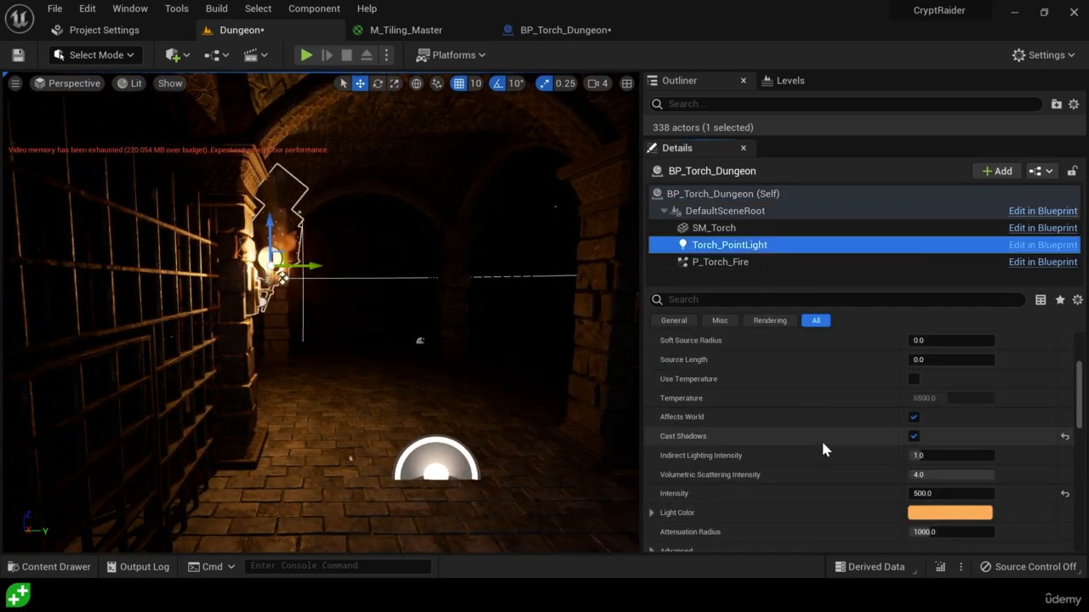
scroll(820, 450, "down", 3)
right_click_drag(544, 433, 638, 430)
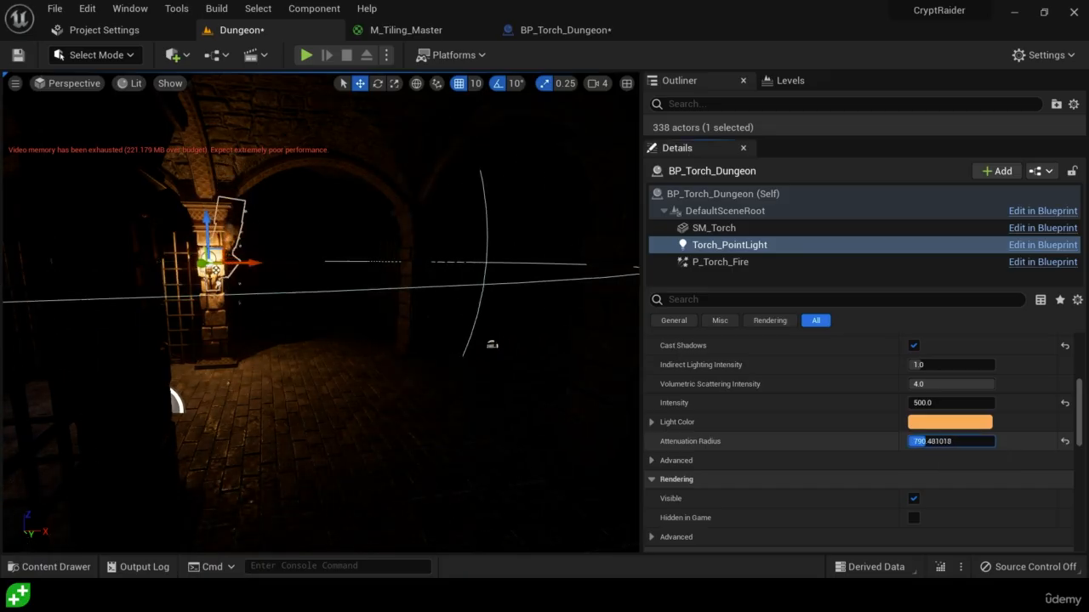
left_click_drag(929, 442, 926, 442)
right_click_drag(608, 448, 691, 447)
key("w")
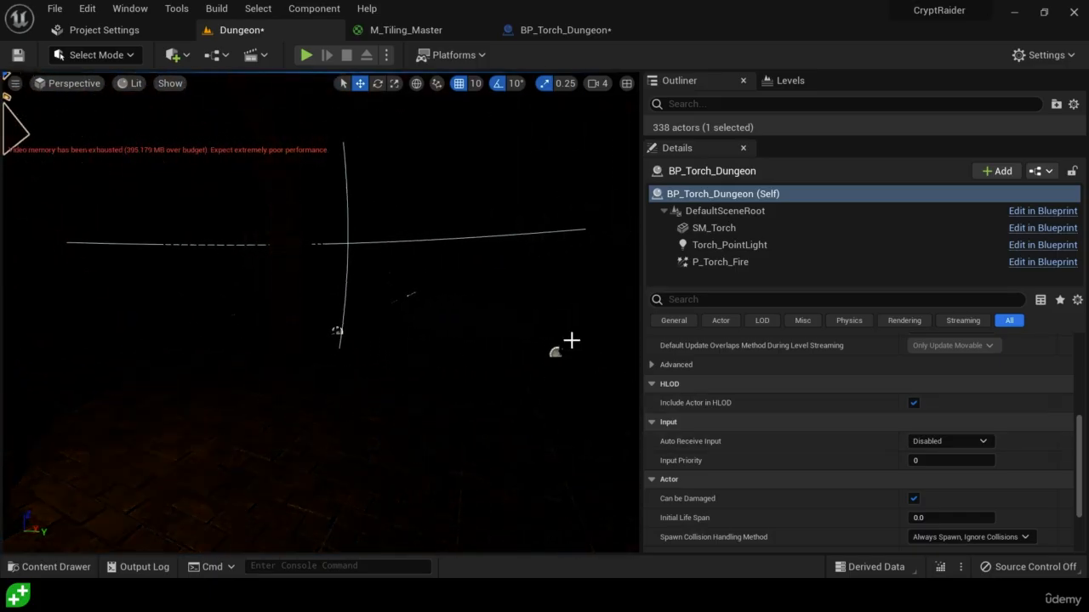
left_click(729, 245)
left_click_drag(927, 445, 924, 445)
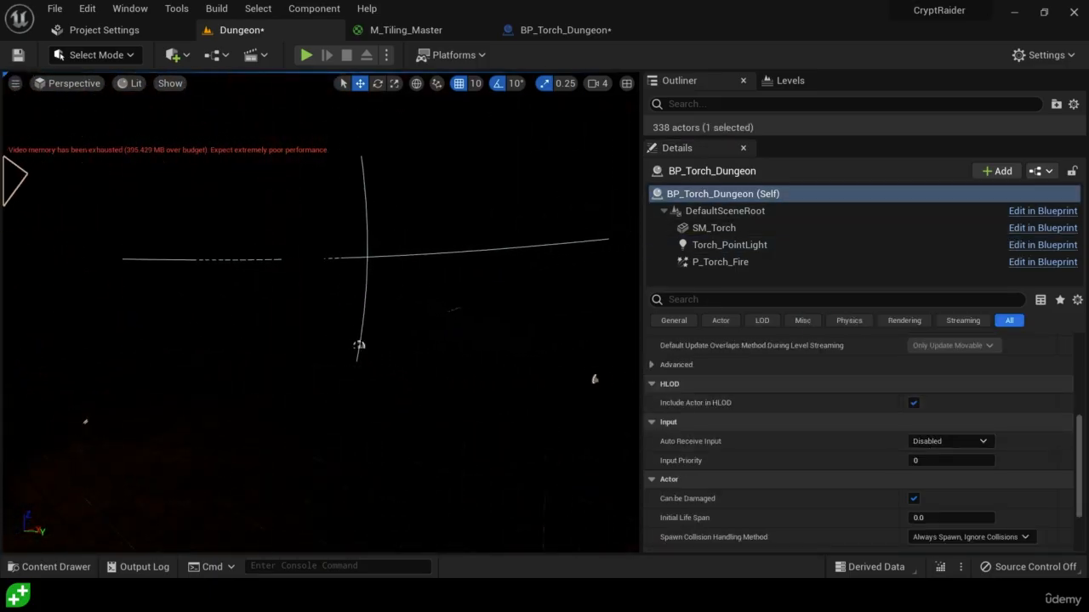
right_click_drag(586, 447, 538, 447)
key("w")
key("a")
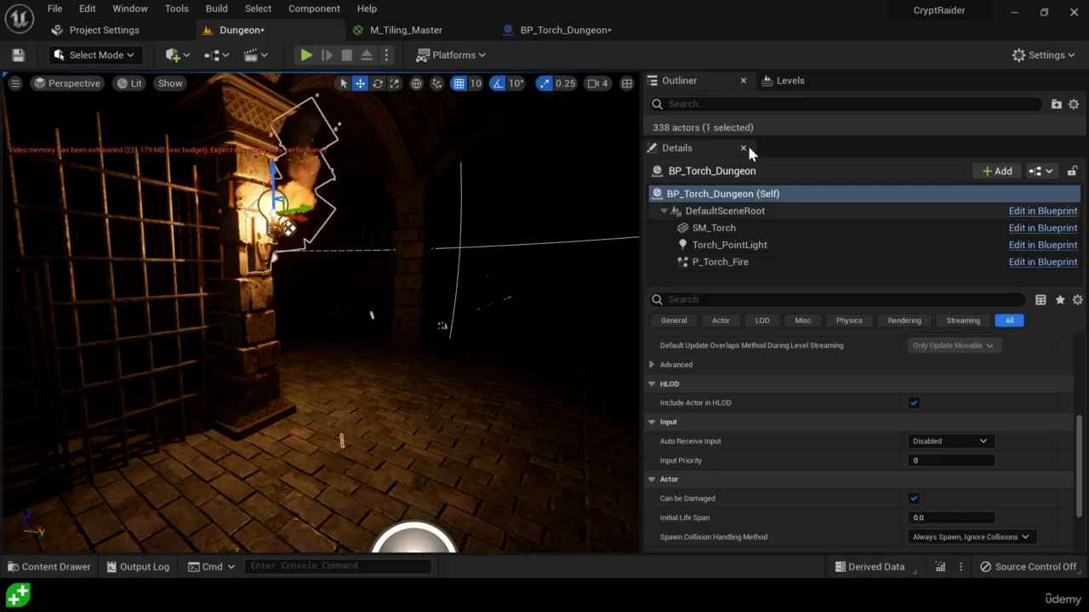
Place a second BP_Torch_Dungeon near the pillar farther down the corridor to compare its light with the first torch
left_click(85, 568)
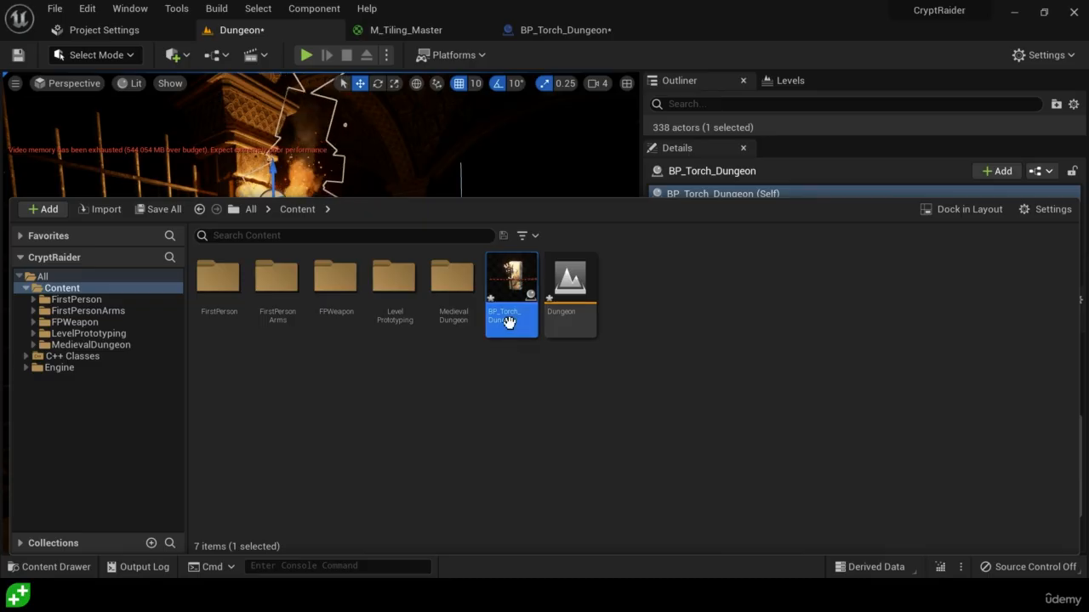
left_click_drag(509, 321, 457, 229)
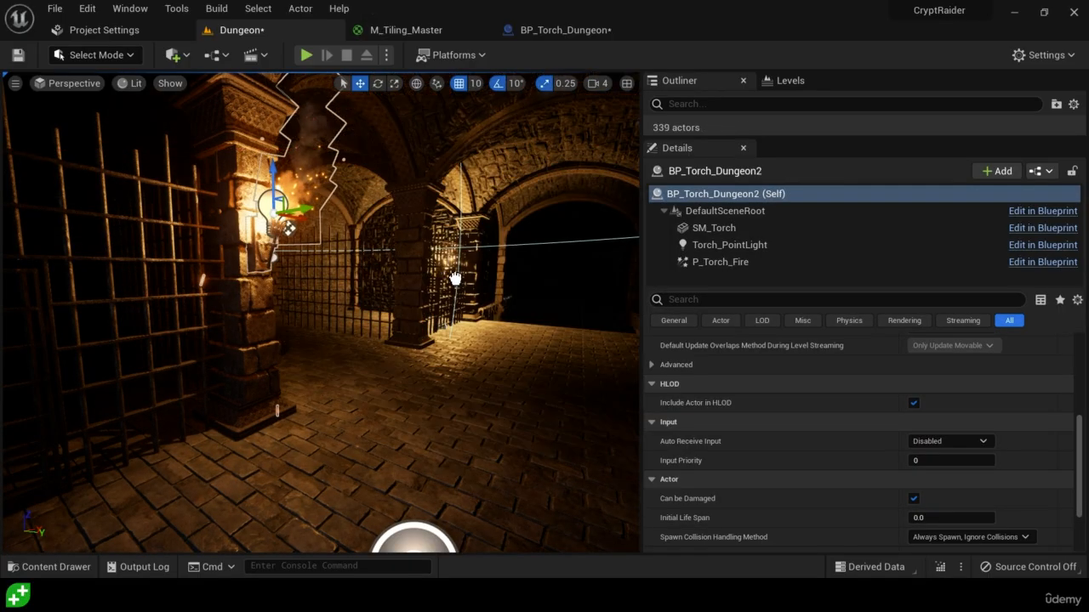
left_click_drag(456, 279, 444, 321)
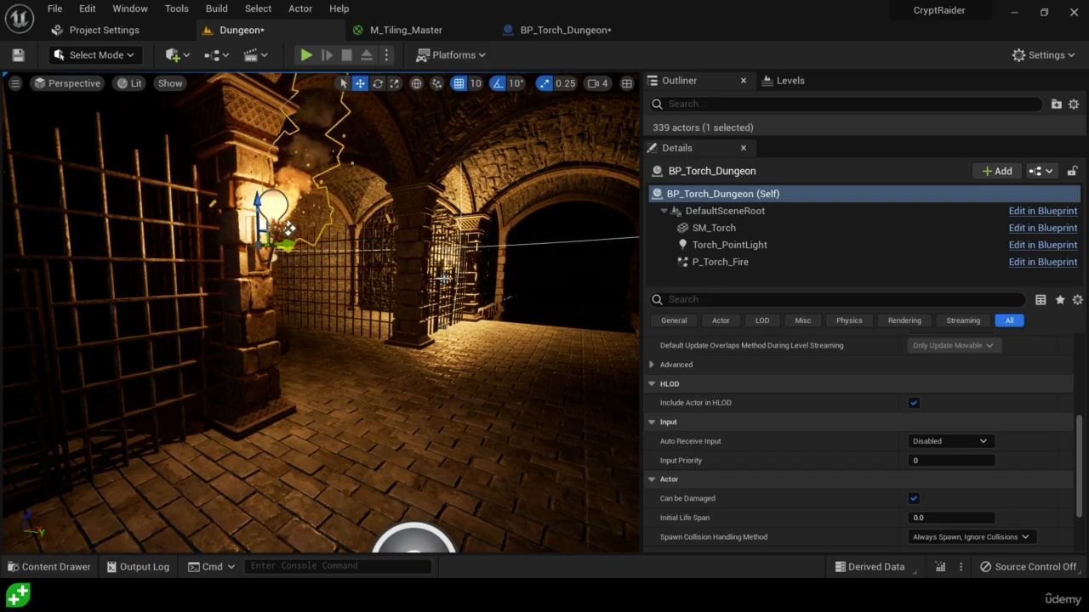
Apply the adjusted torch's instance changes to the BP_Torch_Dungeon Blueprint and examine the updated lighting
left_click(1039, 172)
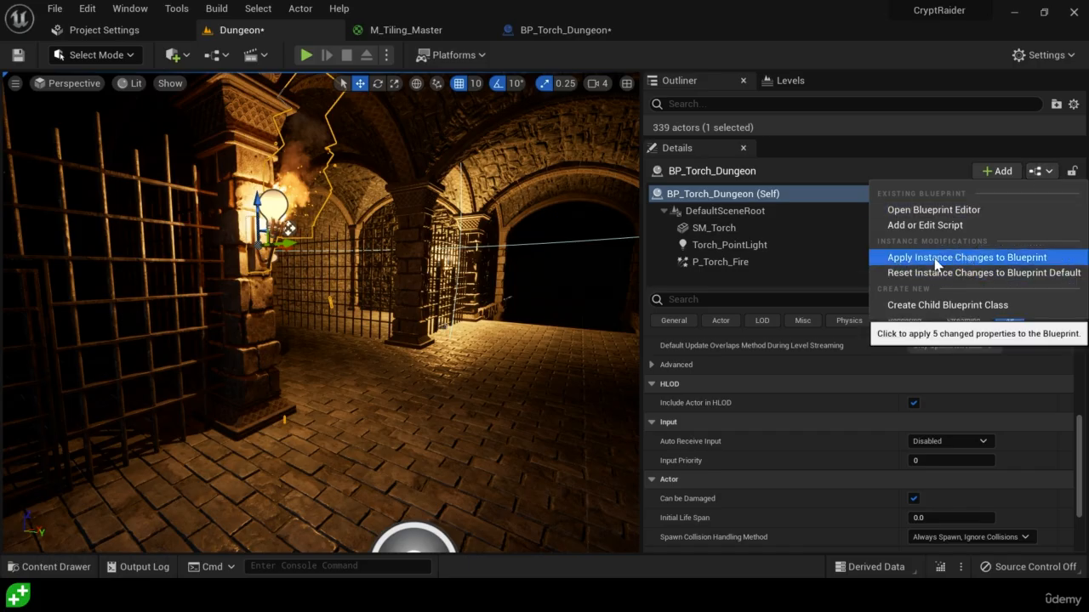
left_click(1051, 259)
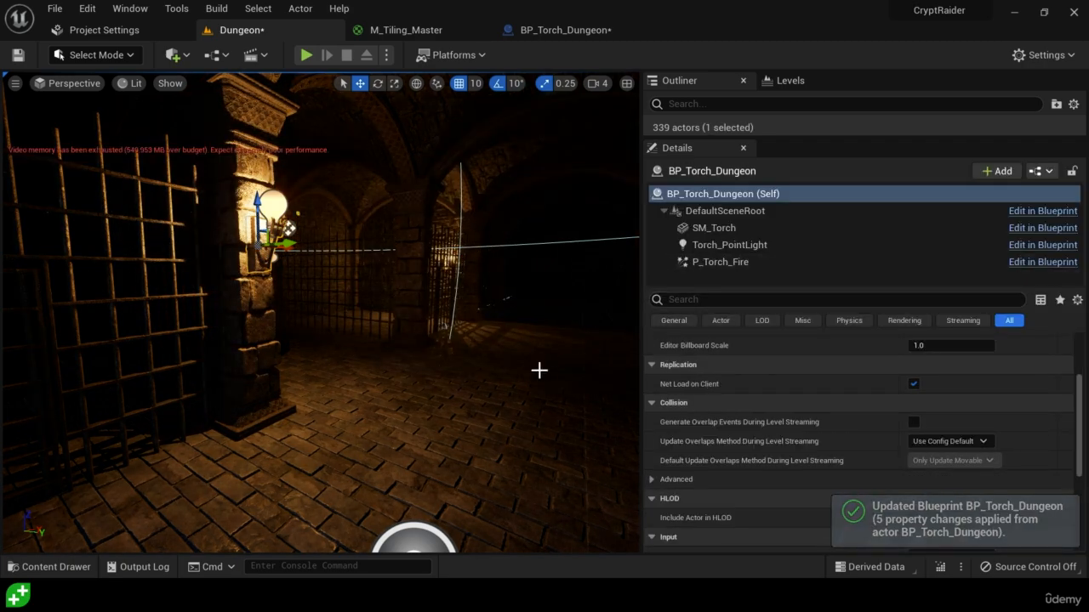
right_click_drag(341, 315, 174, 297)
key("w")
Delete the second torch from the dungeon level
mouse_move(439, 325)
right_mouse_down()
mouse_move(381, 330)
mouse_move(417, 375)
mouse_move(452, 320)
mouse_move(502, 323)
mouse_move(414, 301)
mouse_move(422, 312)
right_mouse_up()
key("Delete")
key("w")
key("s")
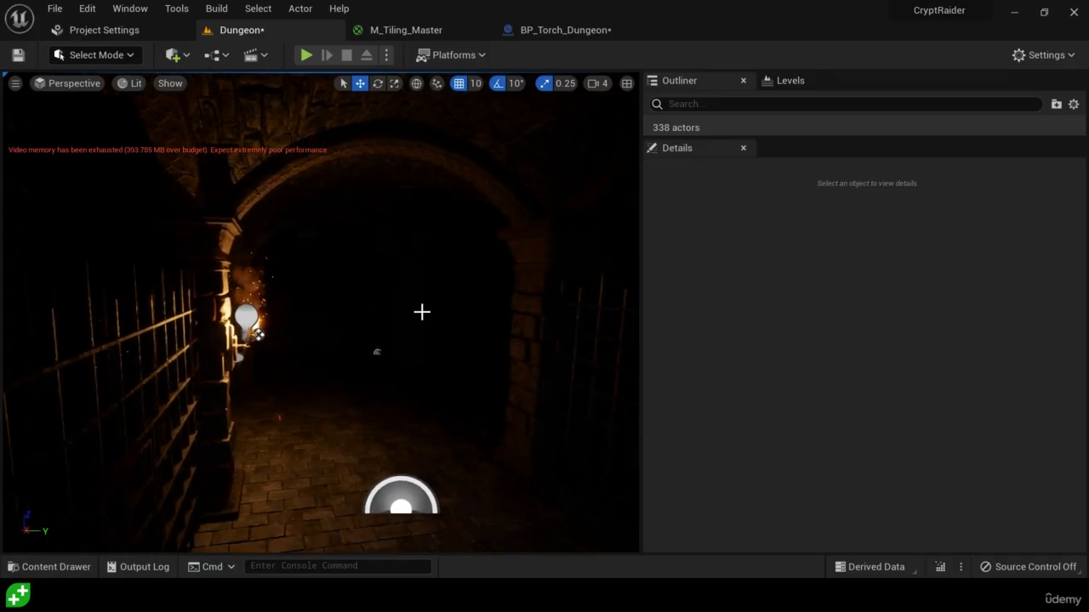
Place a BP_Torch_Dungeon at the far pillar across the corridor and rotate it about 190° around its vertical axis
key("ctrl+space")
left_click_drag(510, 289, 409, 337)
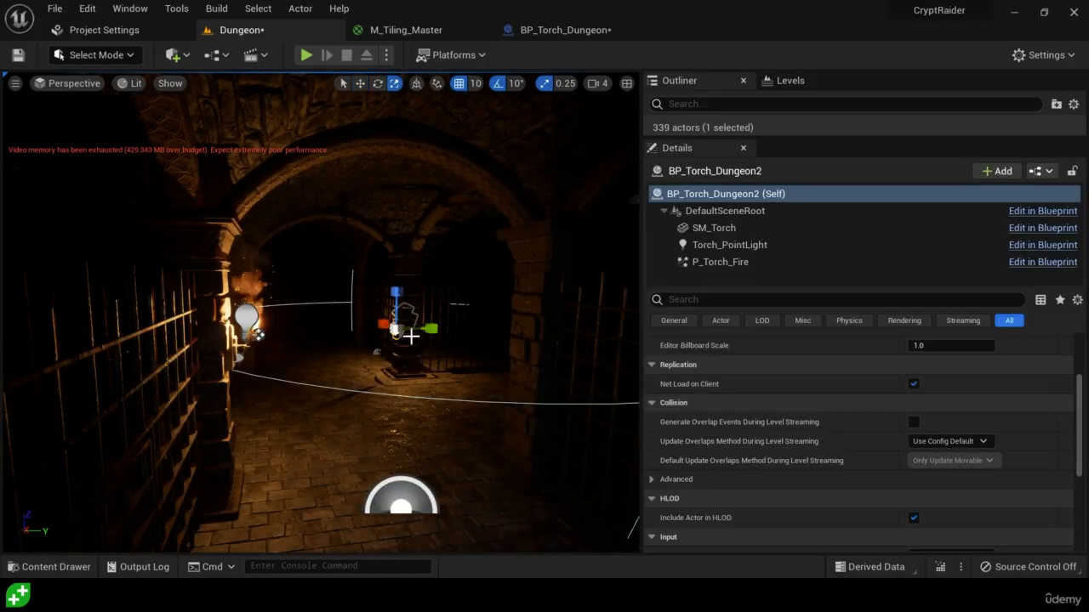
key("e")
key("w")
key("e")
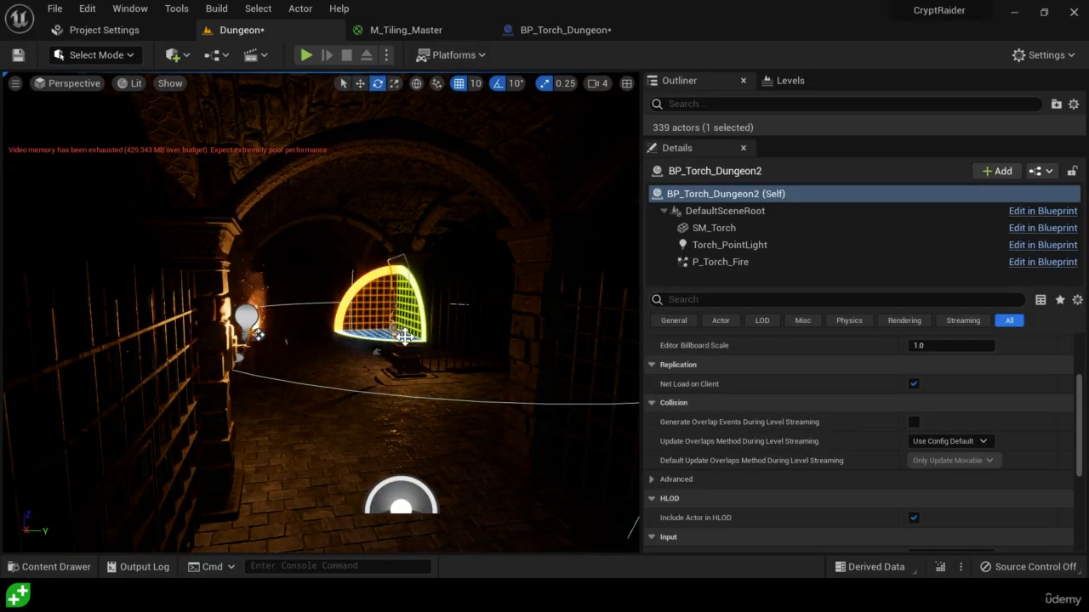
left_click_drag(392, 339, 418, 352)
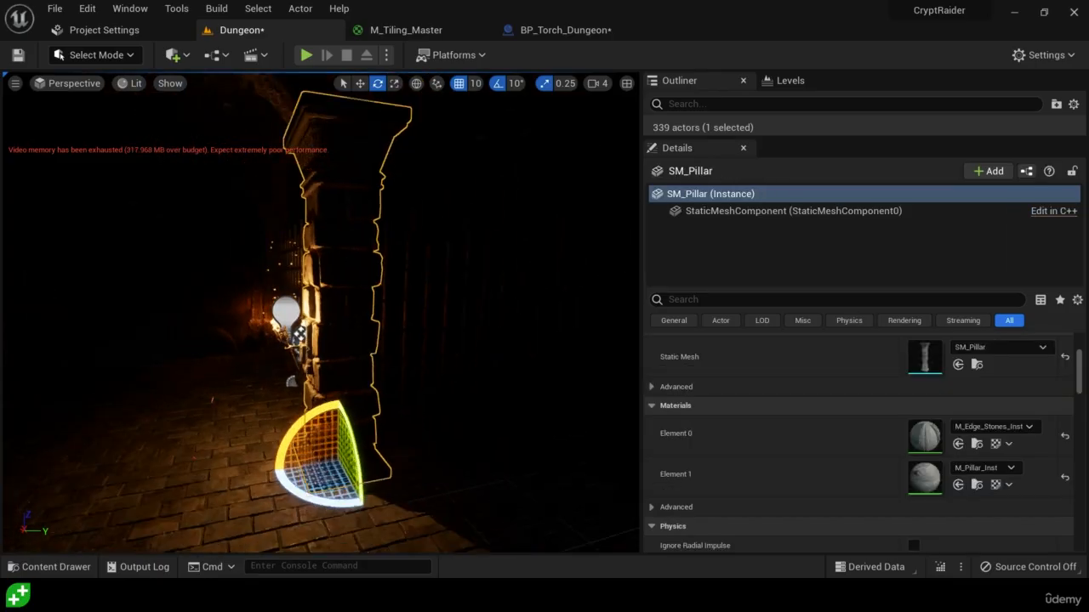
Switch the viewport to Unlit and place another BP_Torch_Dungeon on the stone wall between two pillars
key("s")
right_click_drag(417, 352, 578, 350)
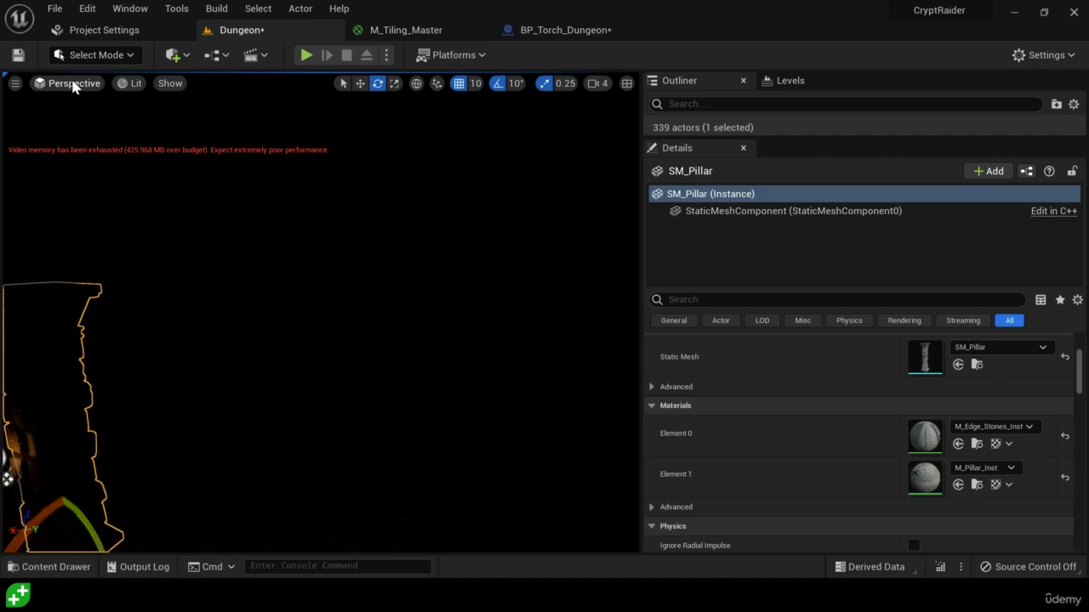
left_click(132, 90)
left_click(182, 136)
right_click_drag(329, 358, 317, 354)
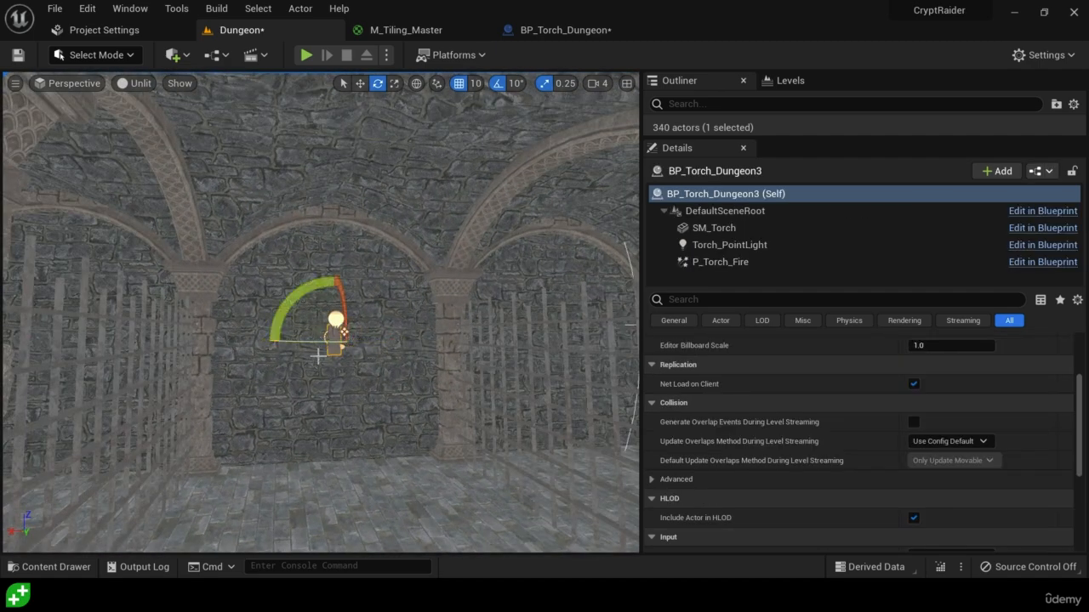
right_click_drag(318, 357, 389, 358)
Place one more BP_Torch_Dungeon on a back wall at X 1500, Y -590, Z 290 and return the viewport to Lit
key("ctrl+space")
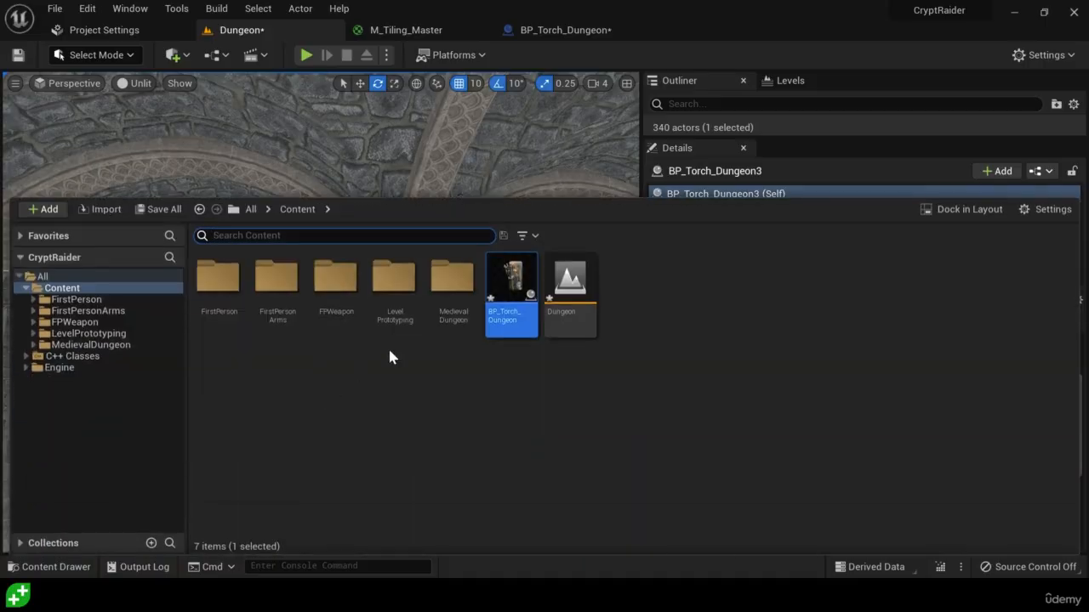
left_click_drag(515, 315, 260, 379)
right_click_drag(259, 378, 364, 370)
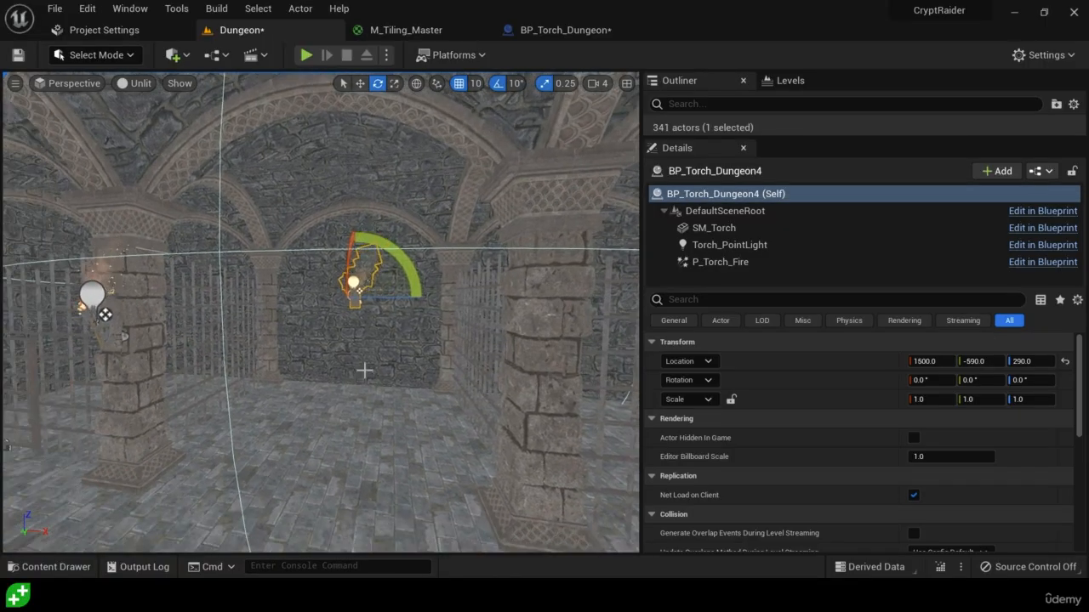
left_click(136, 82)
left_click(175, 121)
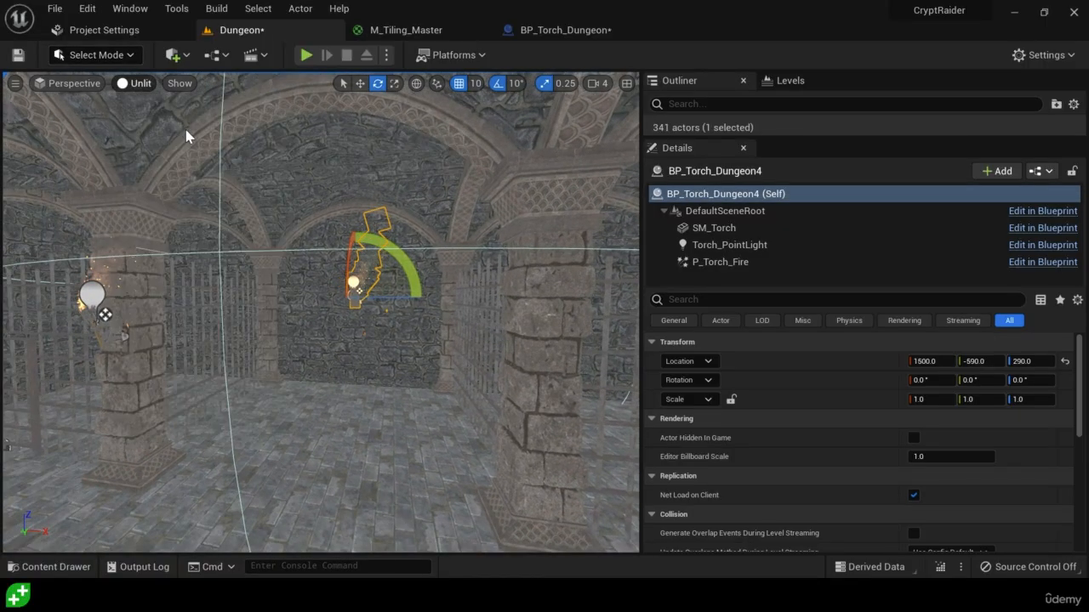
Examine how the placed torches light the corridor, barred cells and dark archways from several viewpoints
right_click_drag(340, 323, 325, 361)
key("s")
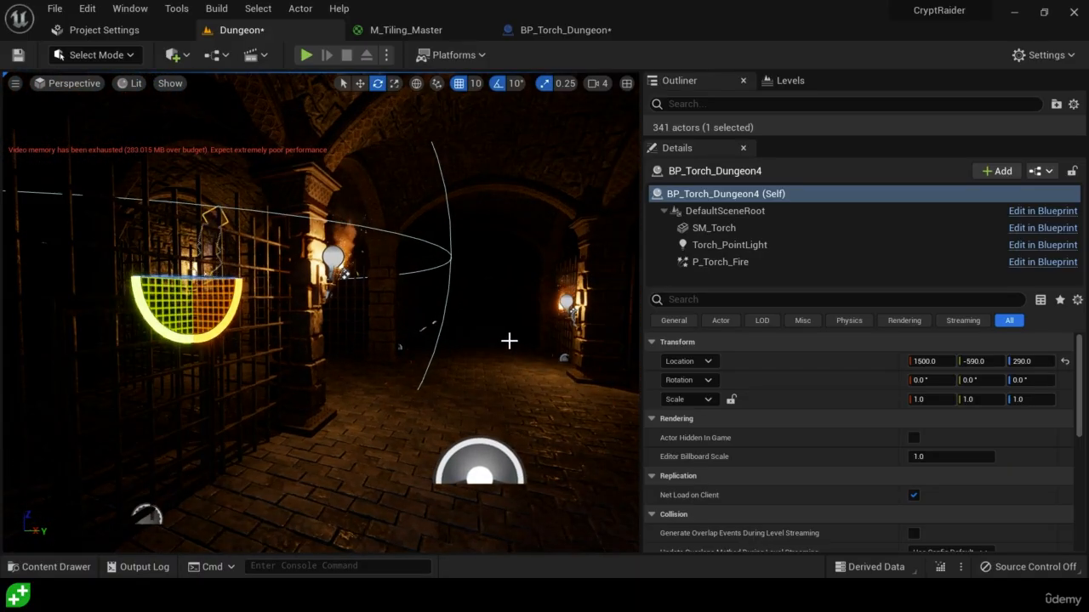
right_click_drag(325, 360, 418, 369)
key("s")
key("w")
key("s")
key("d")
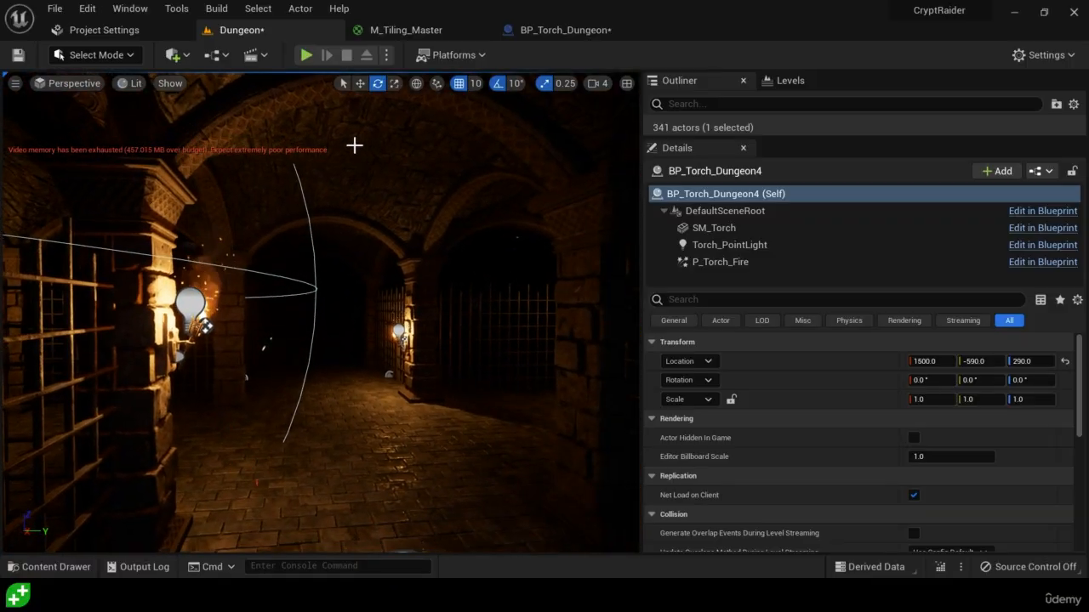
Search the project content for "chand" and hang BP_Chandalier under the vaulted ceiling at X 1500, Y 300, Z 600
key("ctrl+space")
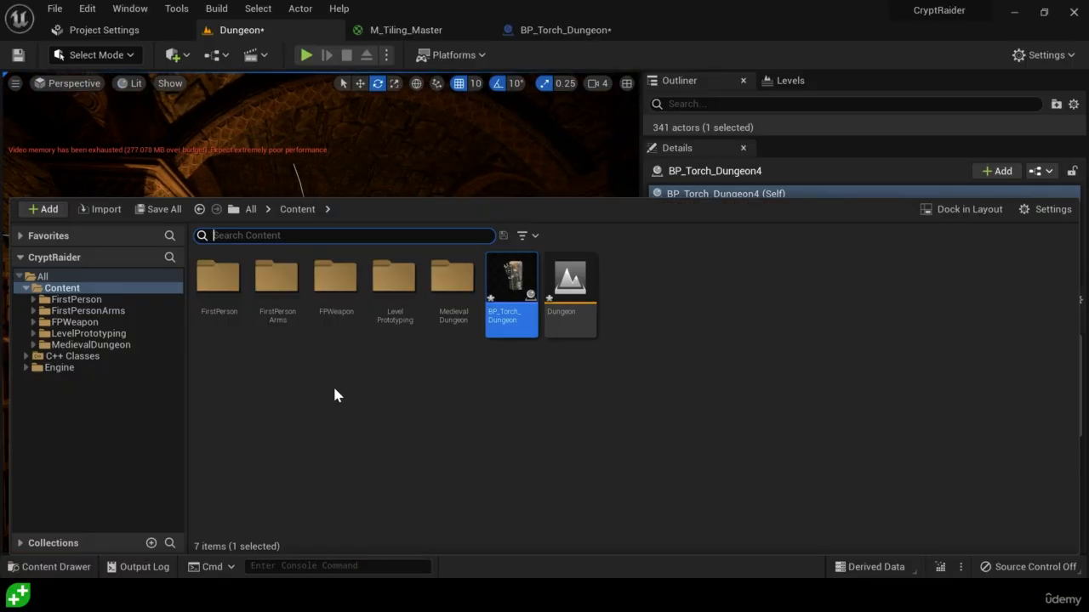
type("chand")
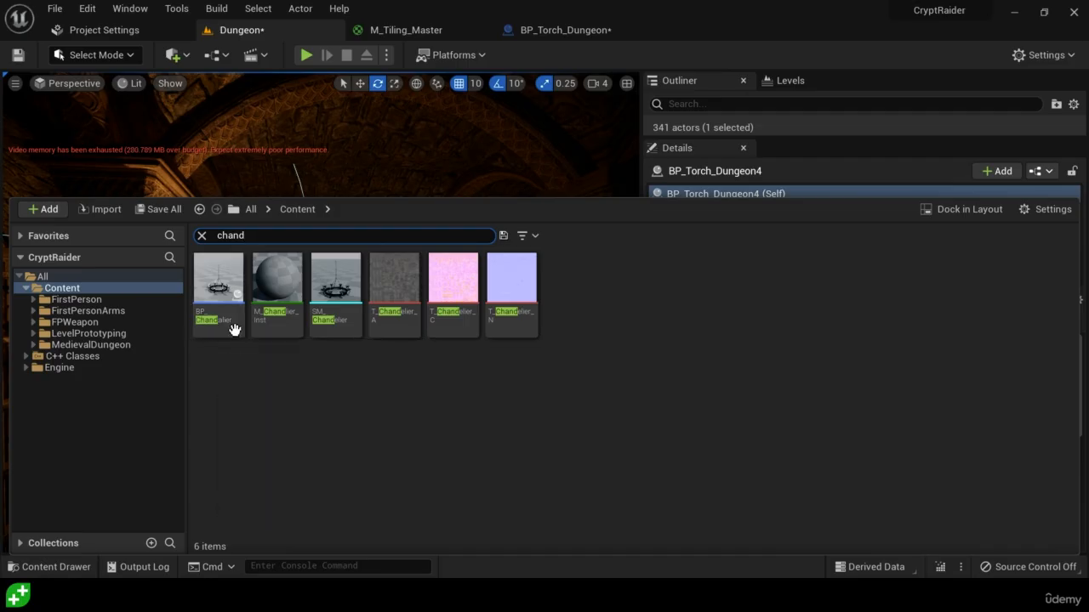
left_click_drag(224, 321, 346, 193)
key("d")
right_click_drag(363, 260, 341, 221)
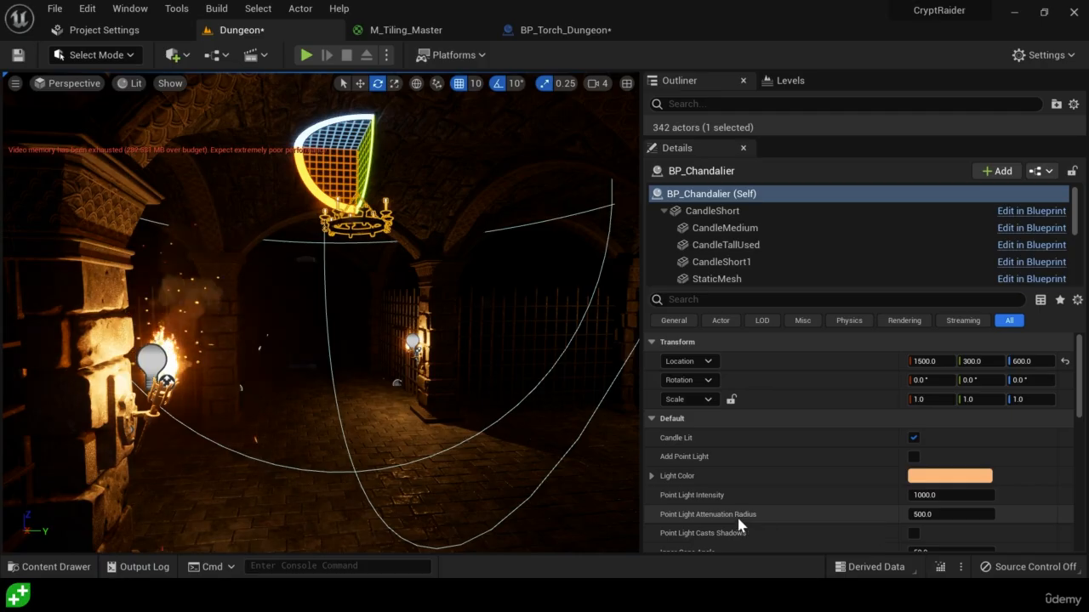
Enable Add Point Light on the chandelier and view its effect on the vault
left_click(685, 194)
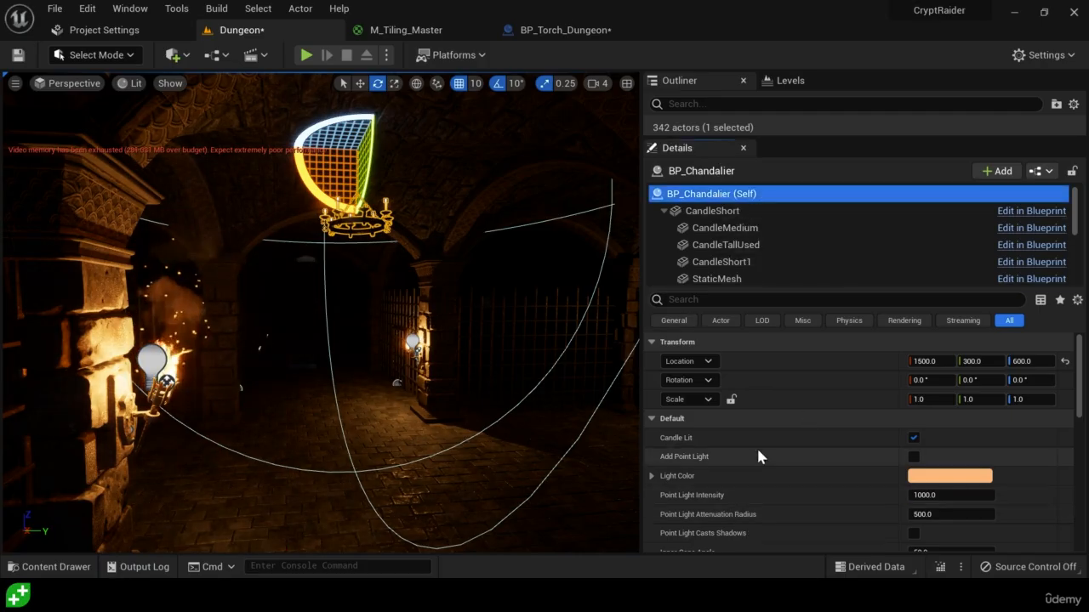
left_click(917, 457)
left_click(916, 459)
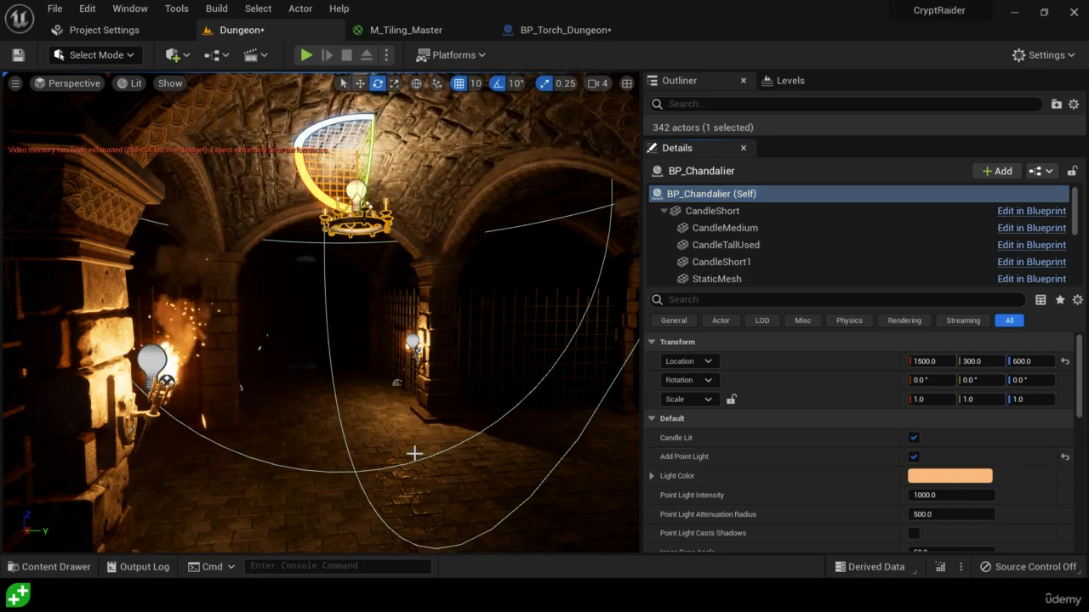
key("s")
right_click_drag(408, 458, 398, 440)
Set the chandelier's Point Light Attenuation Radius to 1000 and examine the lighting along the dungeon corridor
scroll(798, 527, "down", 1)
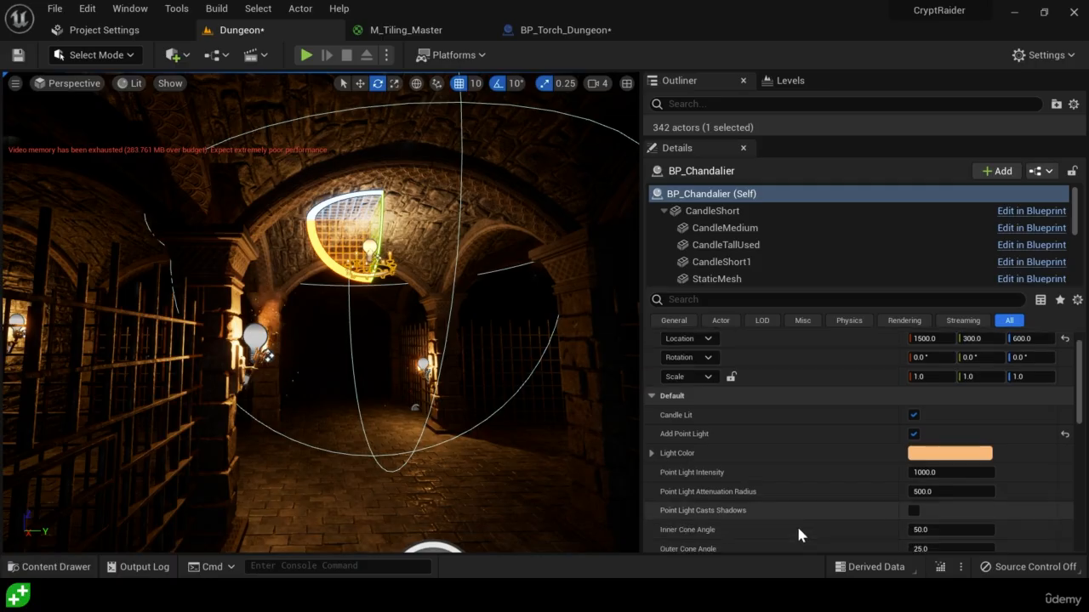
scroll(792, 512, "down", 1)
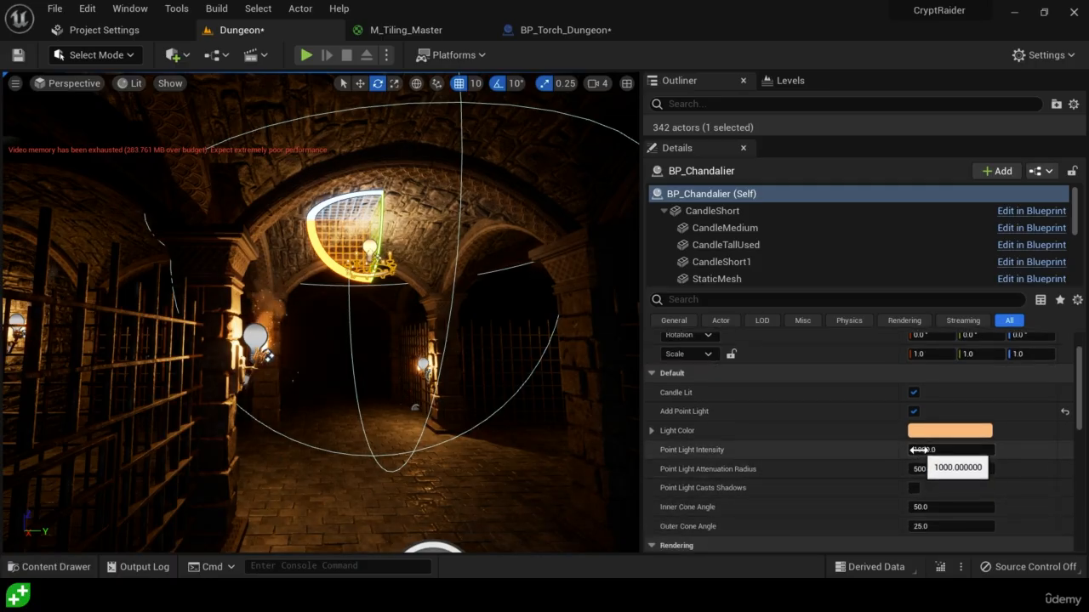
left_click(935, 472)
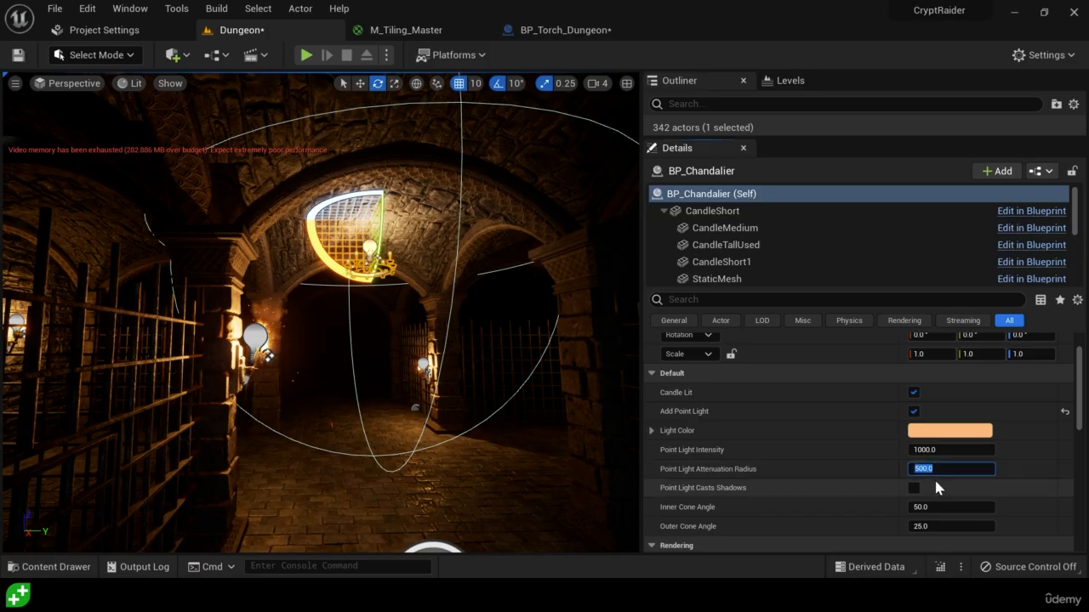
type("100")
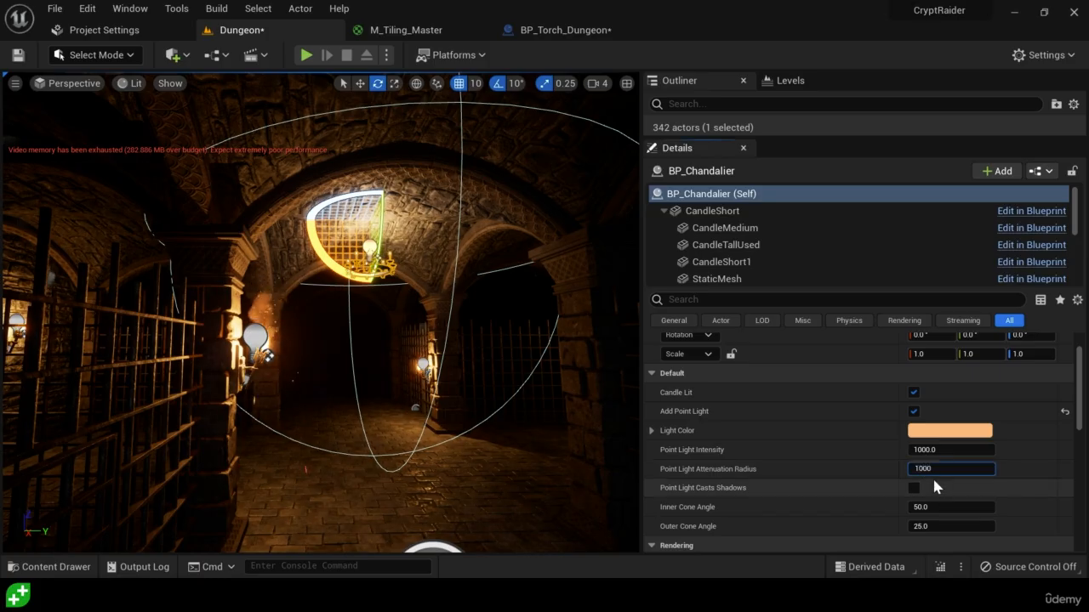
type("0")
key("Return")
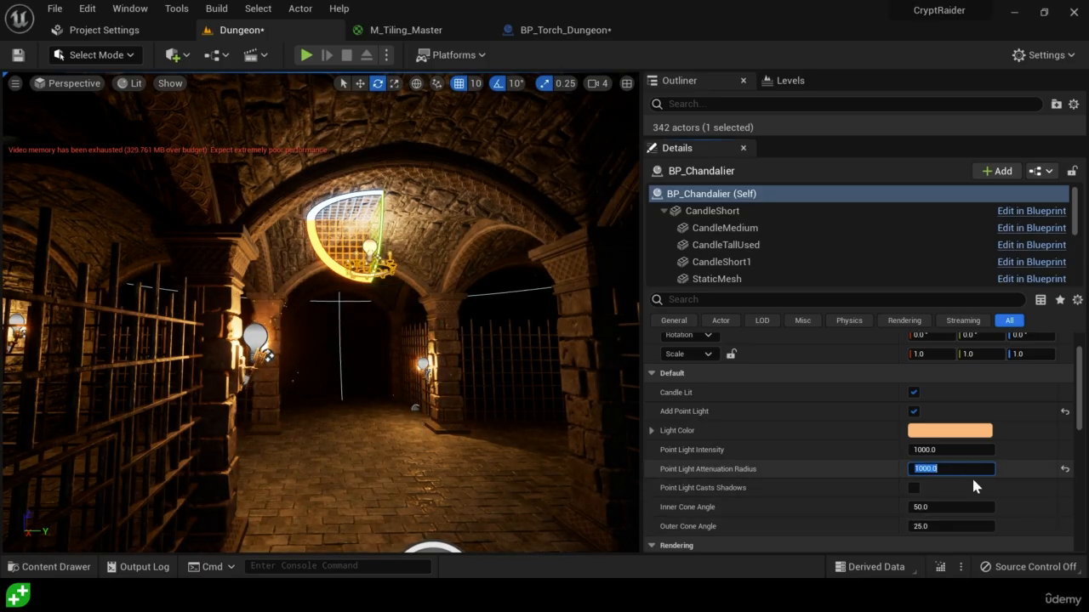
right_click_drag(439, 409, 372, 392)
left_click(467, 396)
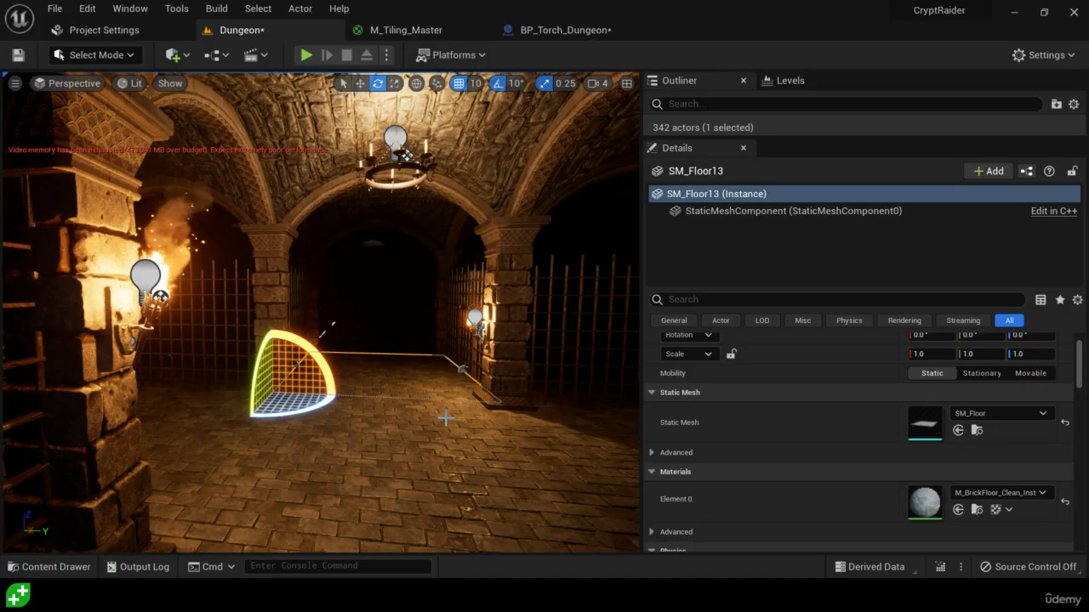
right_click_drag(441, 423, 506, 422)
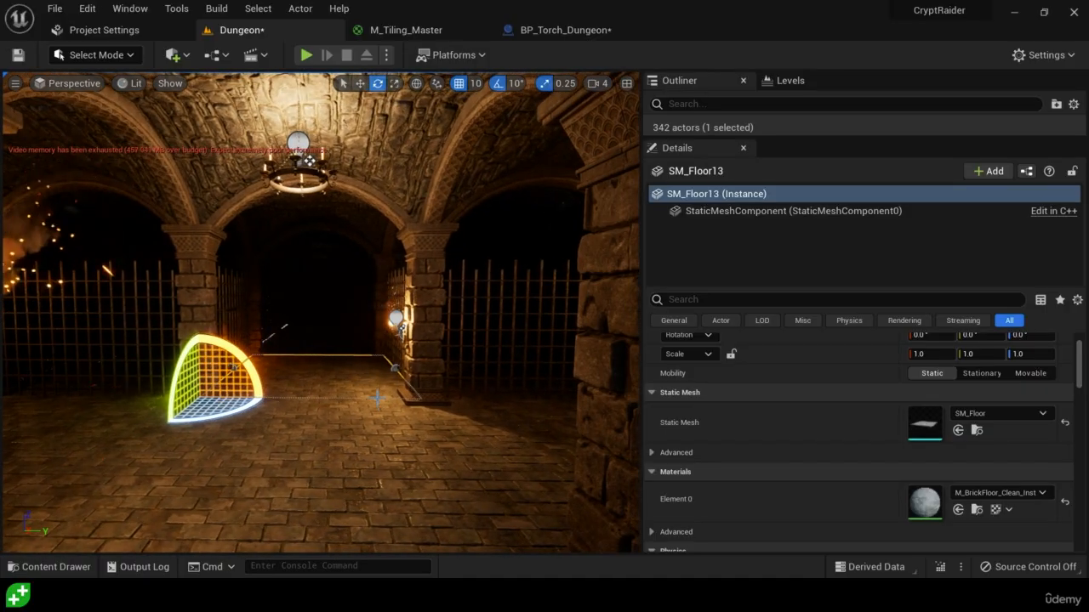
right_click_drag(376, 397, 400, 402)
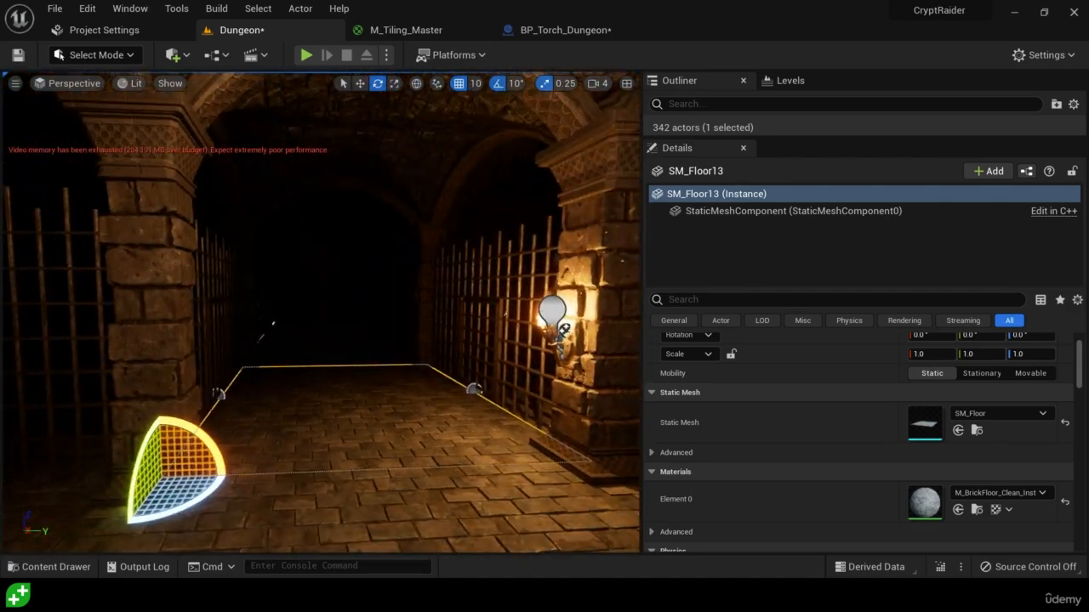